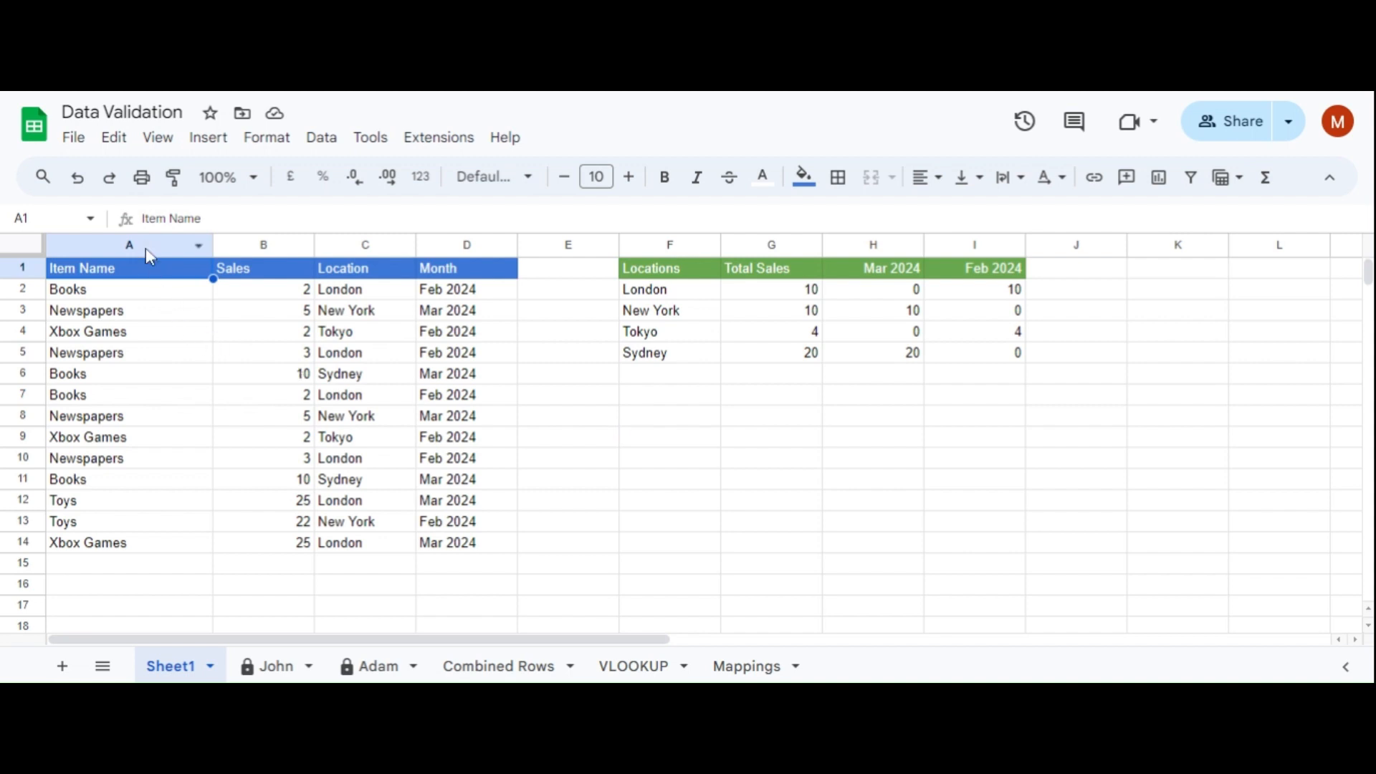
# Examine the item names in column A of Sheet1 down to the first empty row.
pyautogui.click(151, 295)
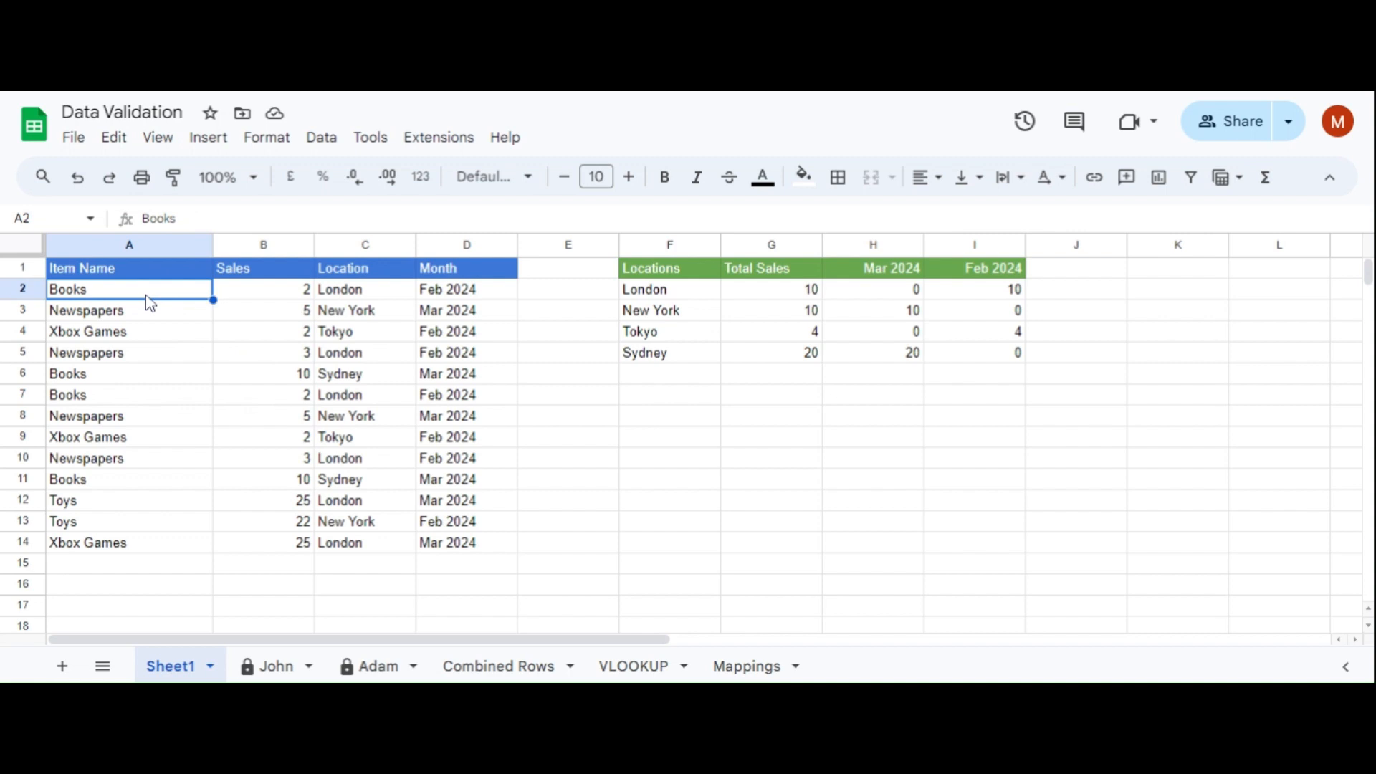
pyautogui.click(153, 356)
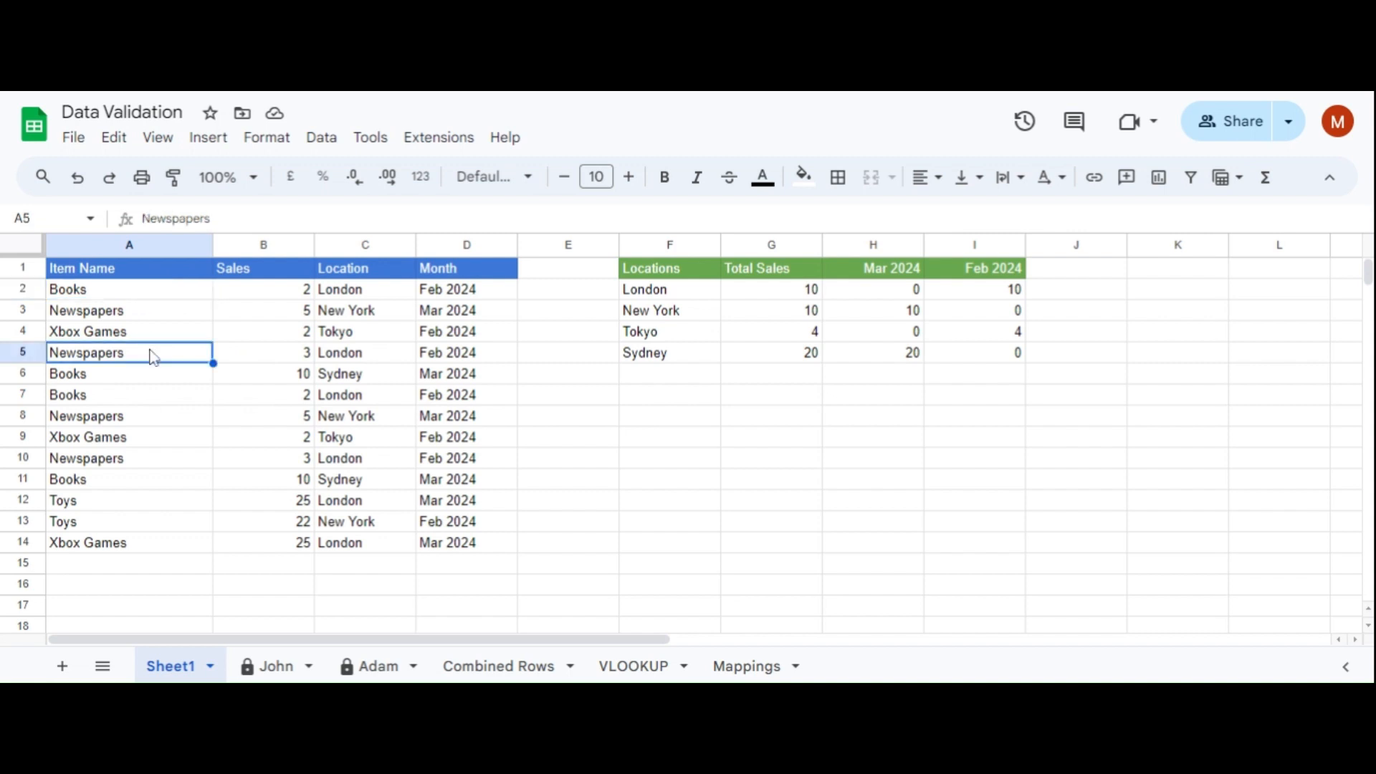
pyautogui.press('Down')
pyautogui.press('Down')
pyautogui.press('Down')
pyautogui.press('Down')
pyautogui.press('Down')
pyautogui.press('Down')
pyautogui.press('Down')
pyautogui.press('Down')
pyautogui.press('Down')
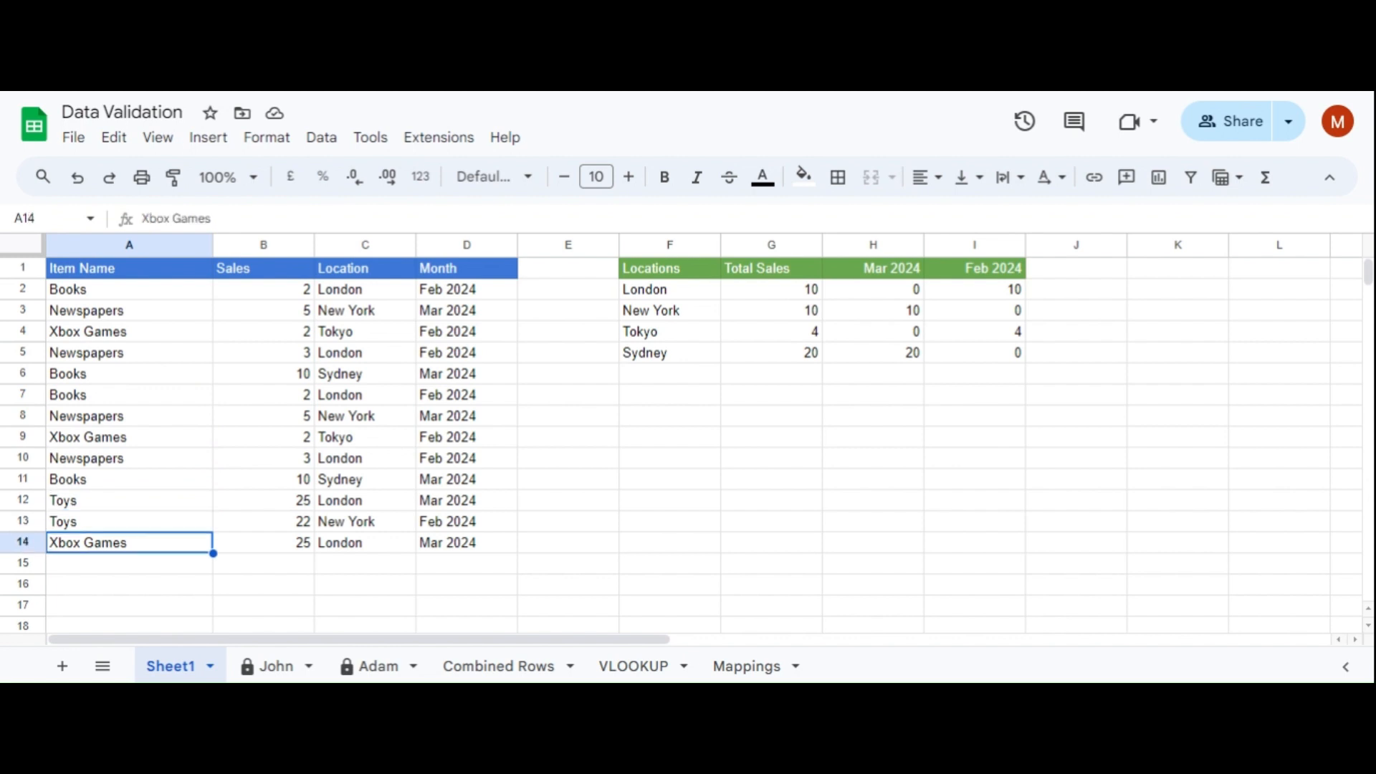
pyautogui.press('Down')
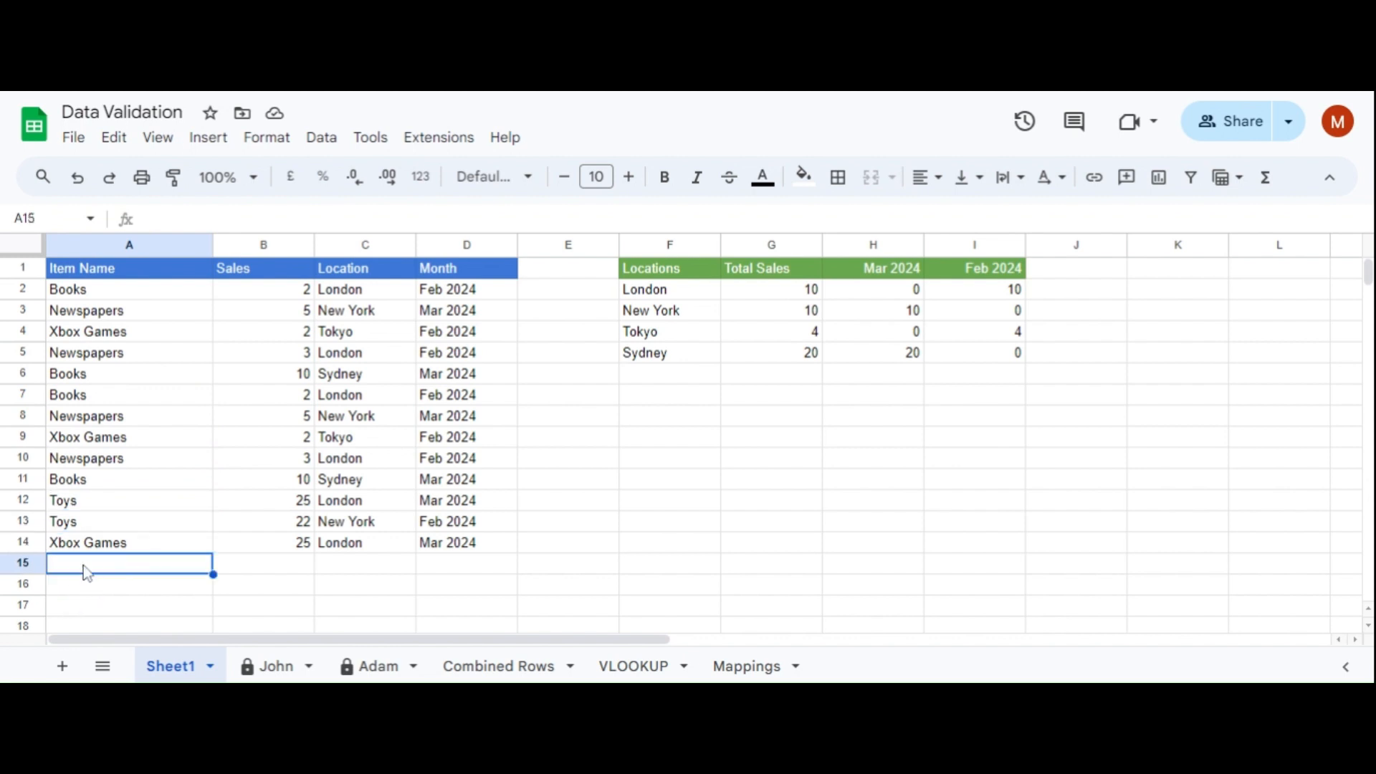
# Enter the item Toys with sales of 20 in row 15 of Sheet1.
pyautogui.write('Toys')
pyautogui.press('Tab')
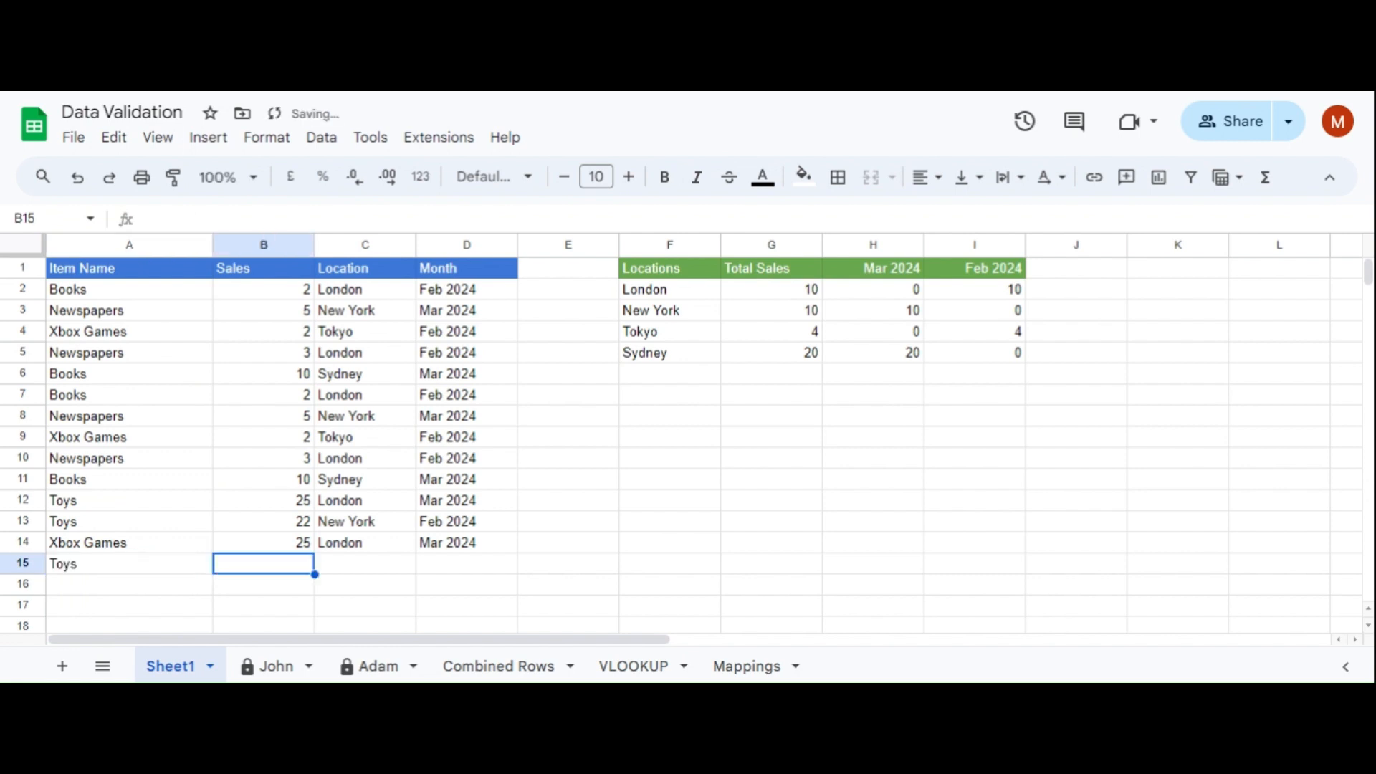
pyautogui.write('20')
pyautogui.press('Tab')
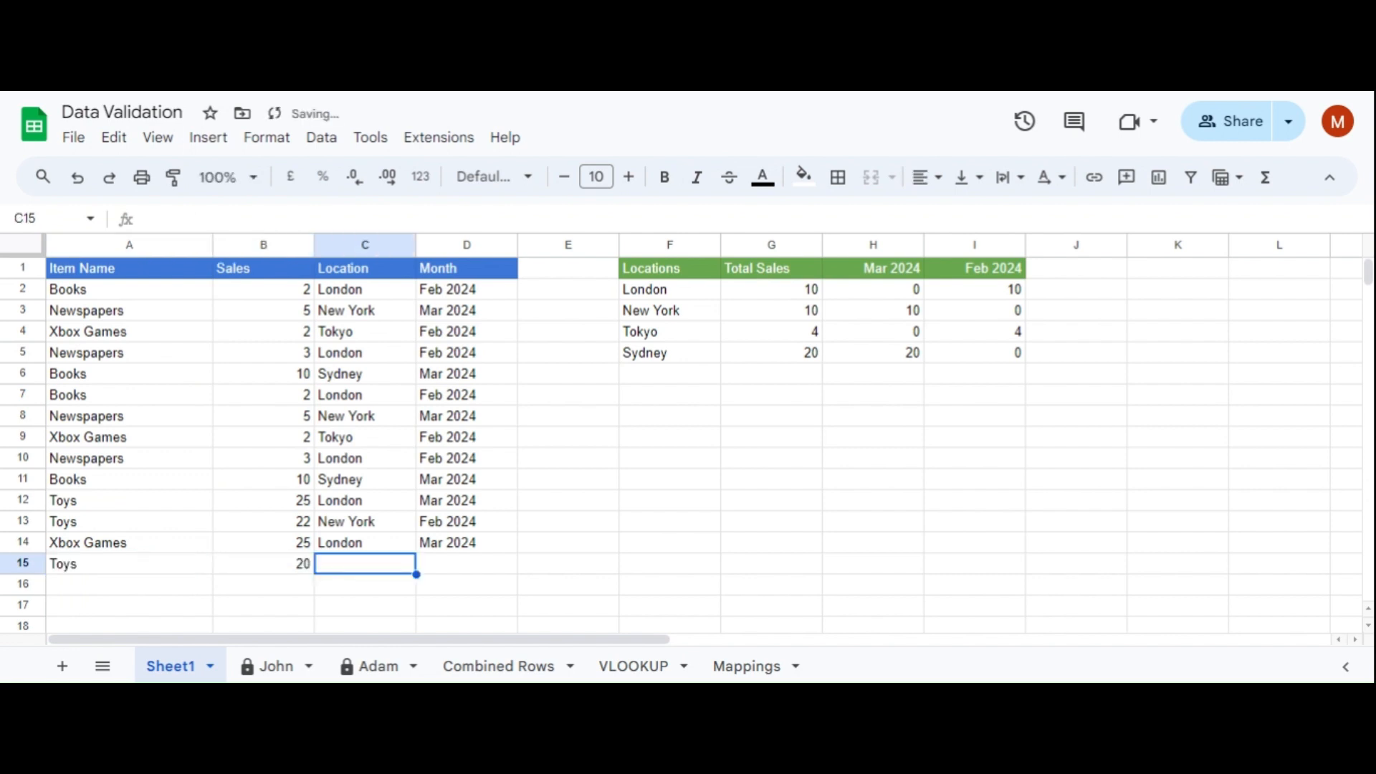
# Clear the sales value and item name just entered in row 15.
pyautogui.press('Left')
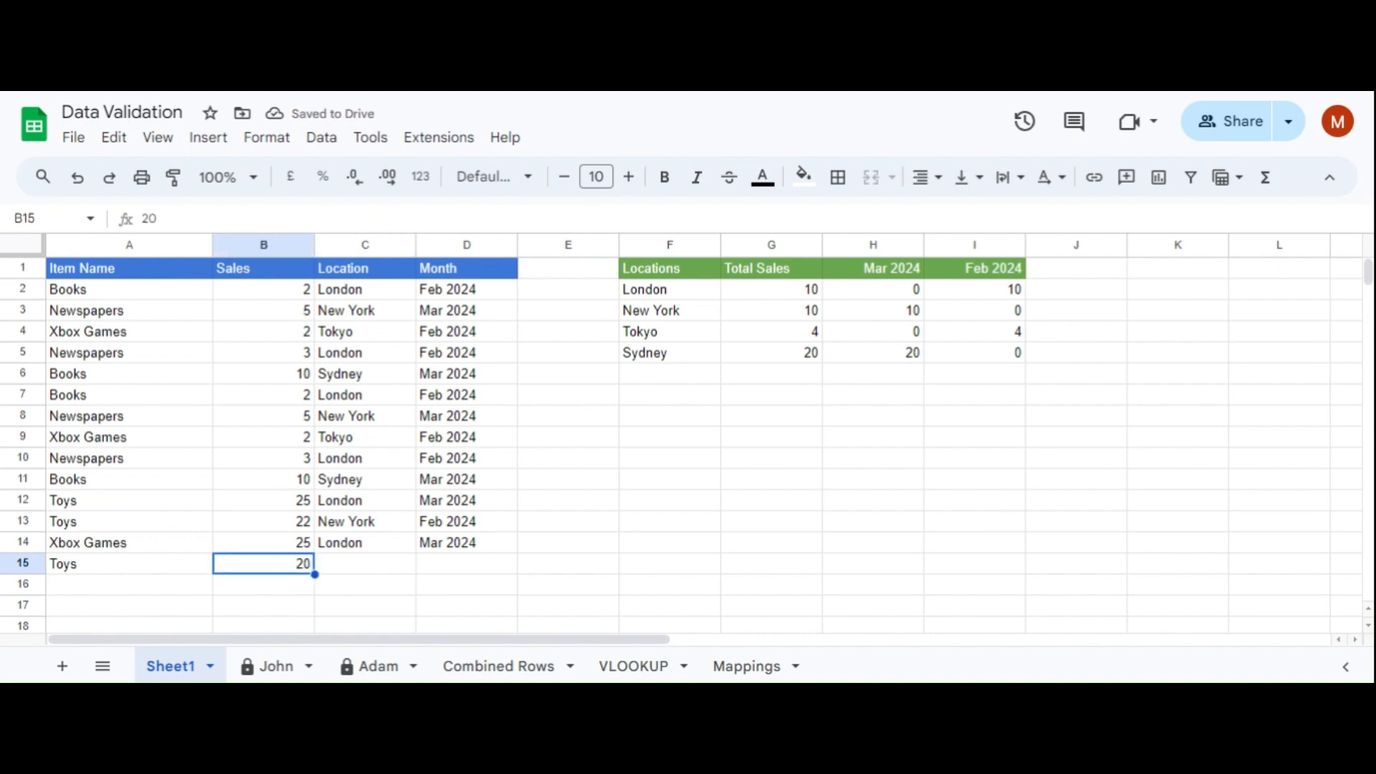
pyautogui.press('Delete')
pyautogui.press('Left')
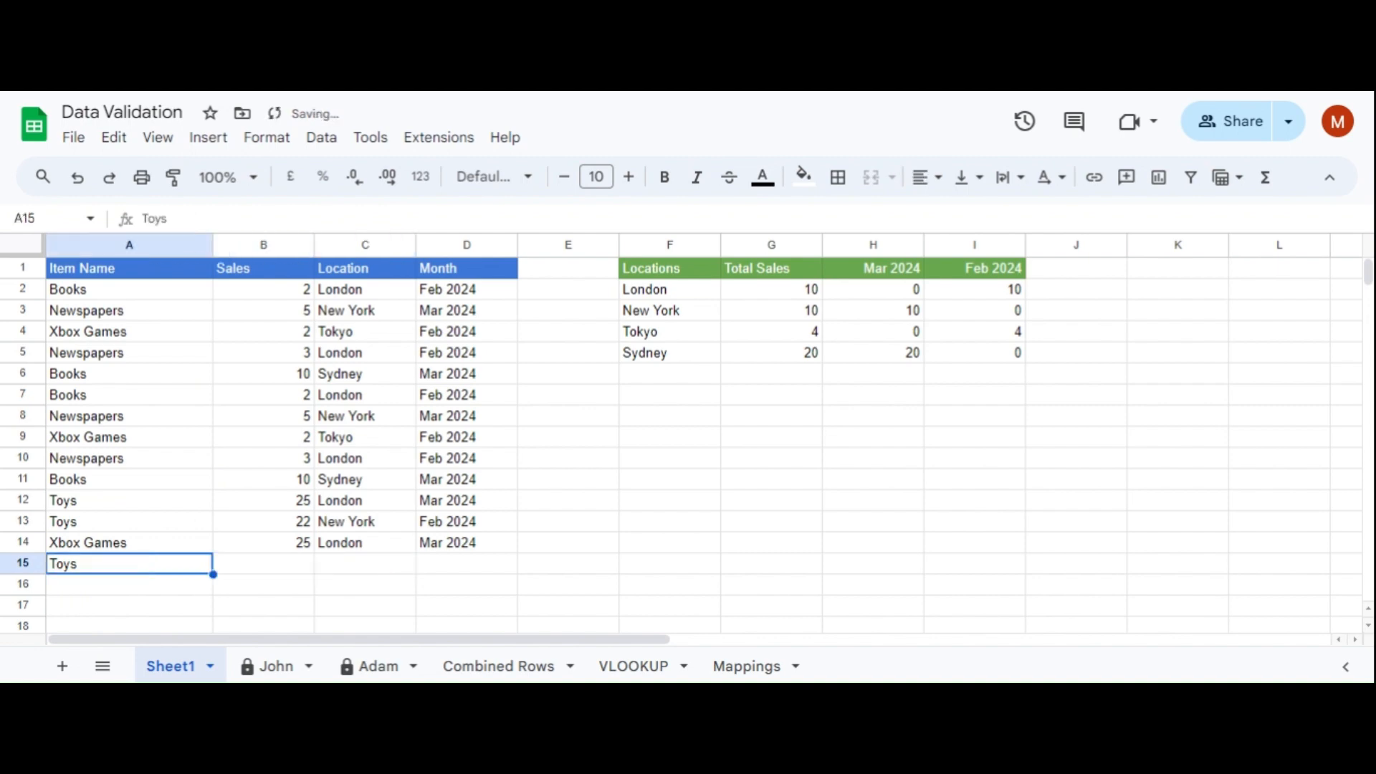
pyautogui.press('Delete')
# Select cell A15 on Sheet1, and examine the list of items in column A of the Mappings sheet.
pyautogui.click(99, 294)
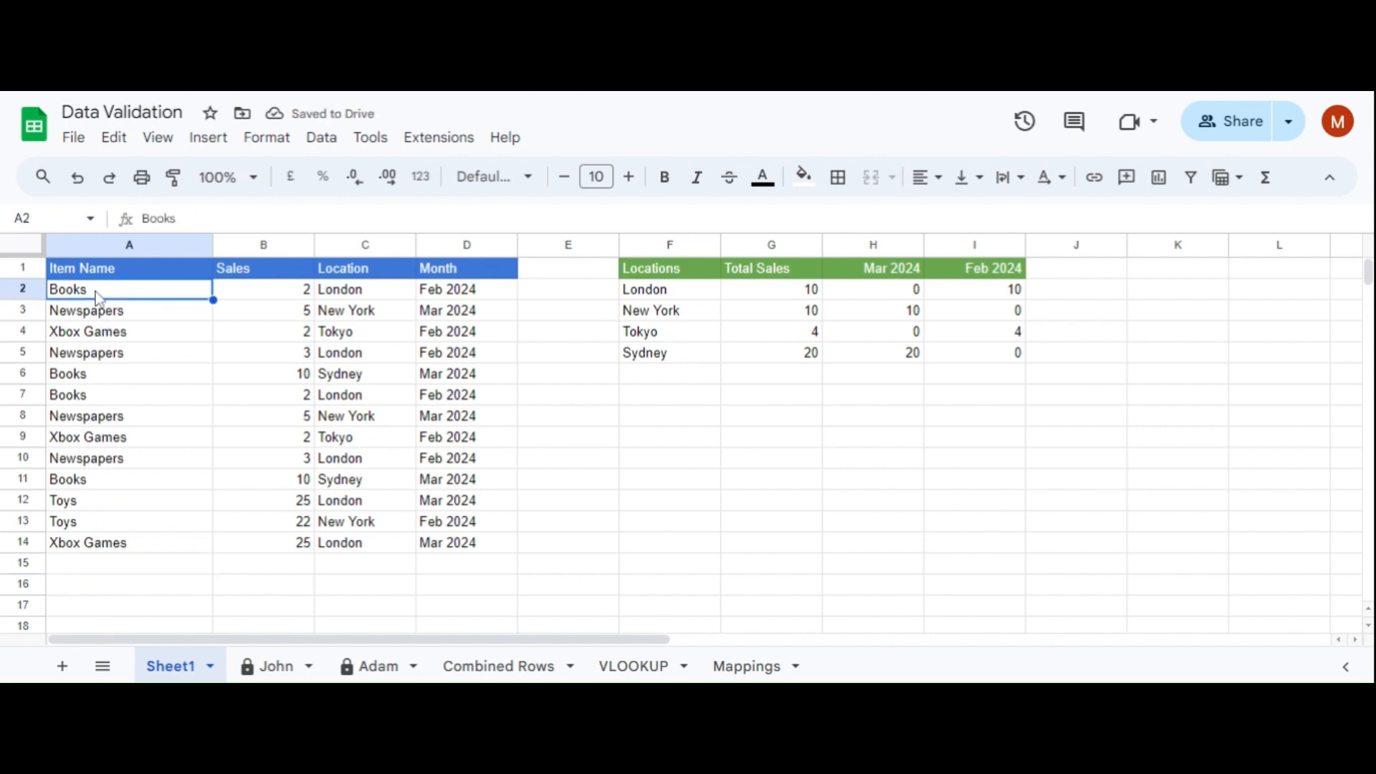
pyautogui.click(92, 563)
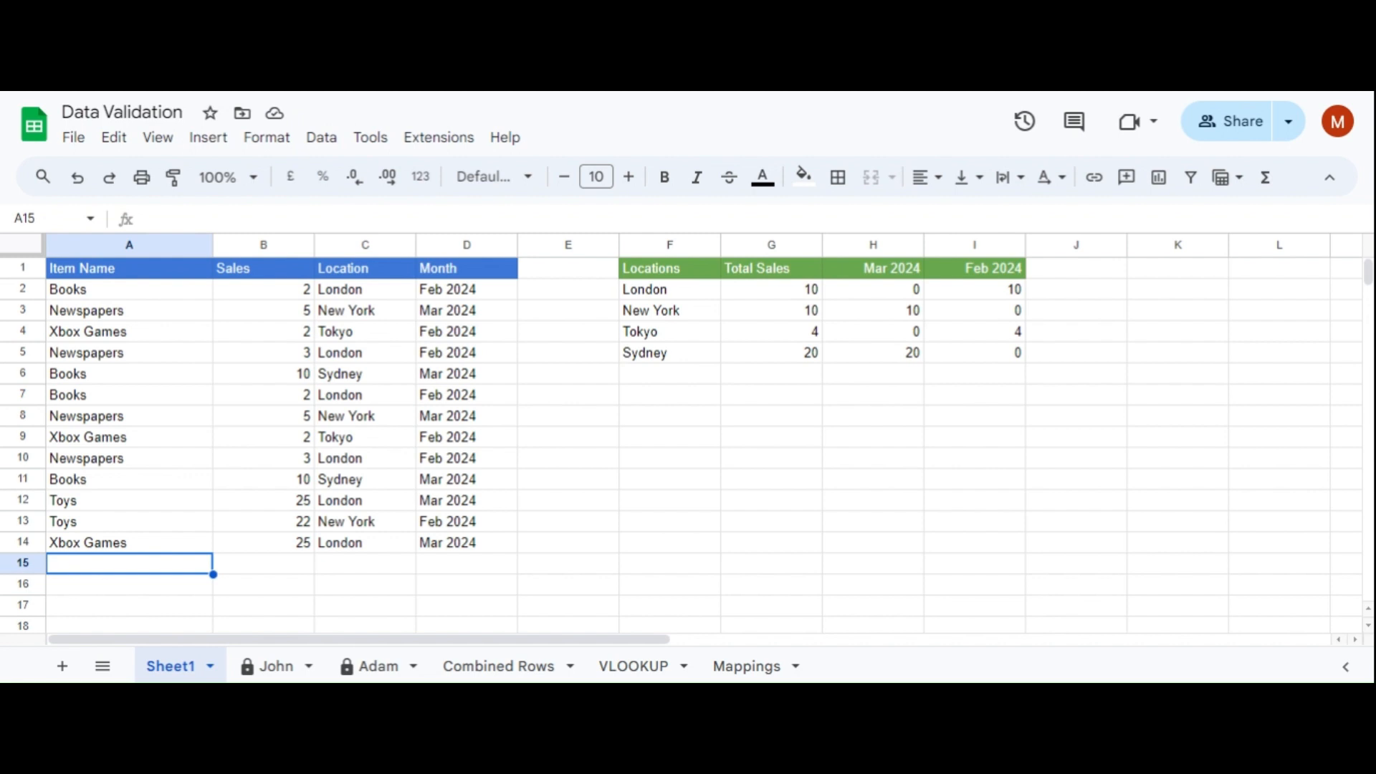
pyautogui.click(749, 667)
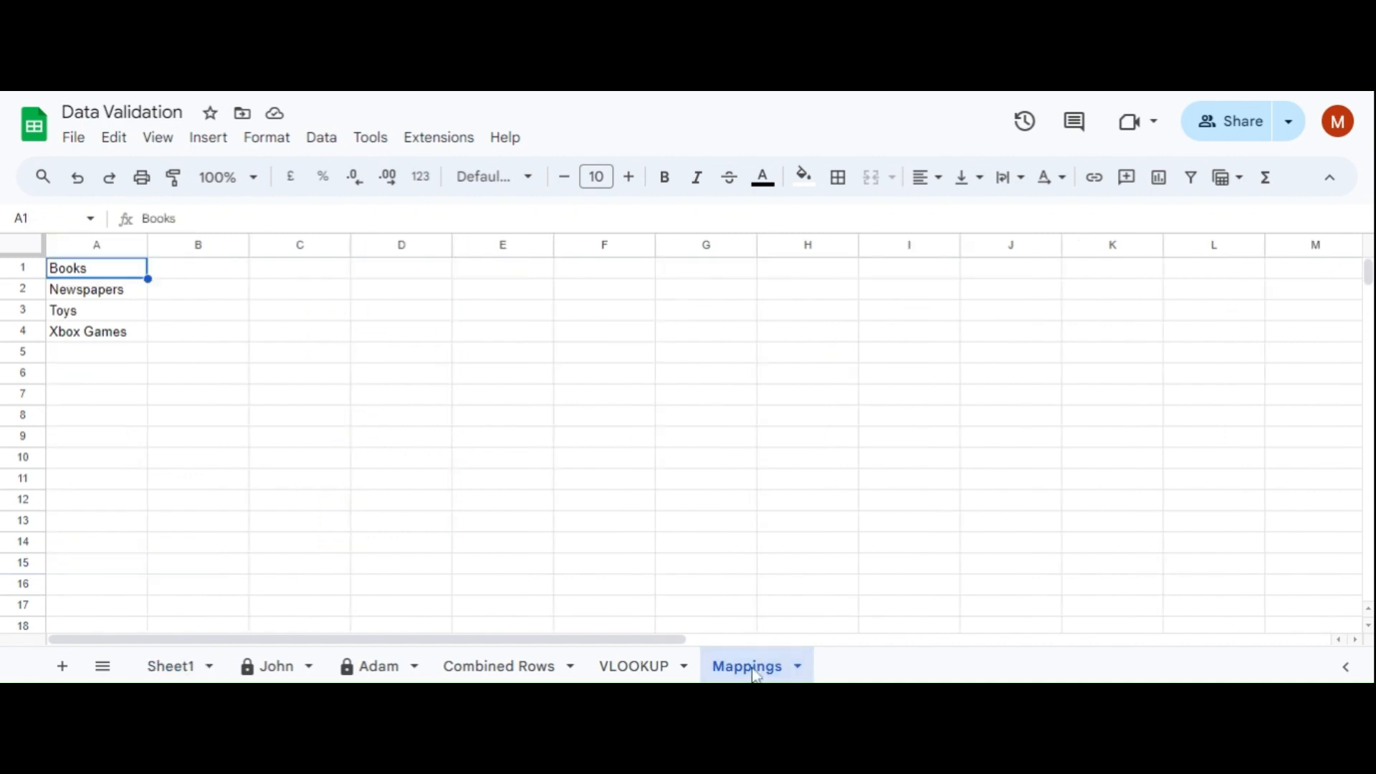
pyautogui.click(105, 272)
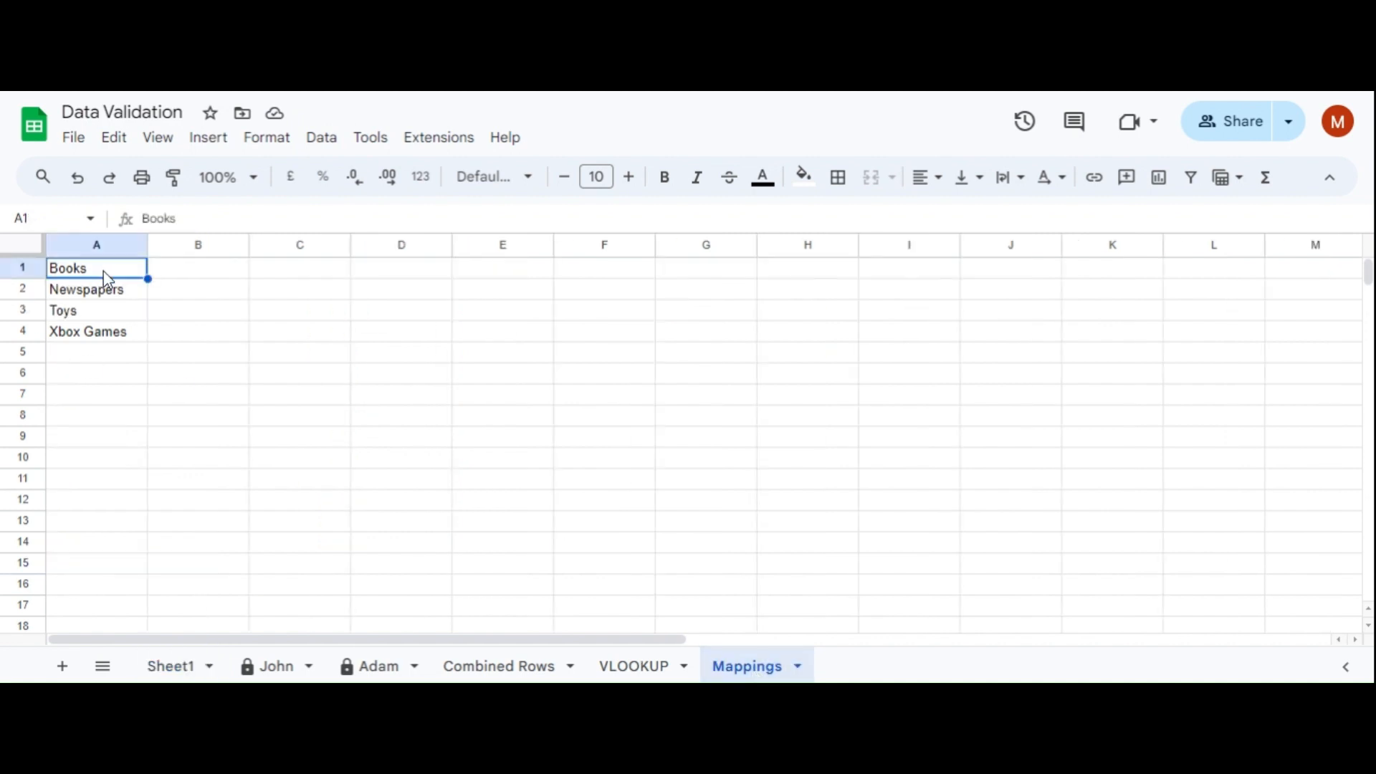
pyautogui.press('Down')
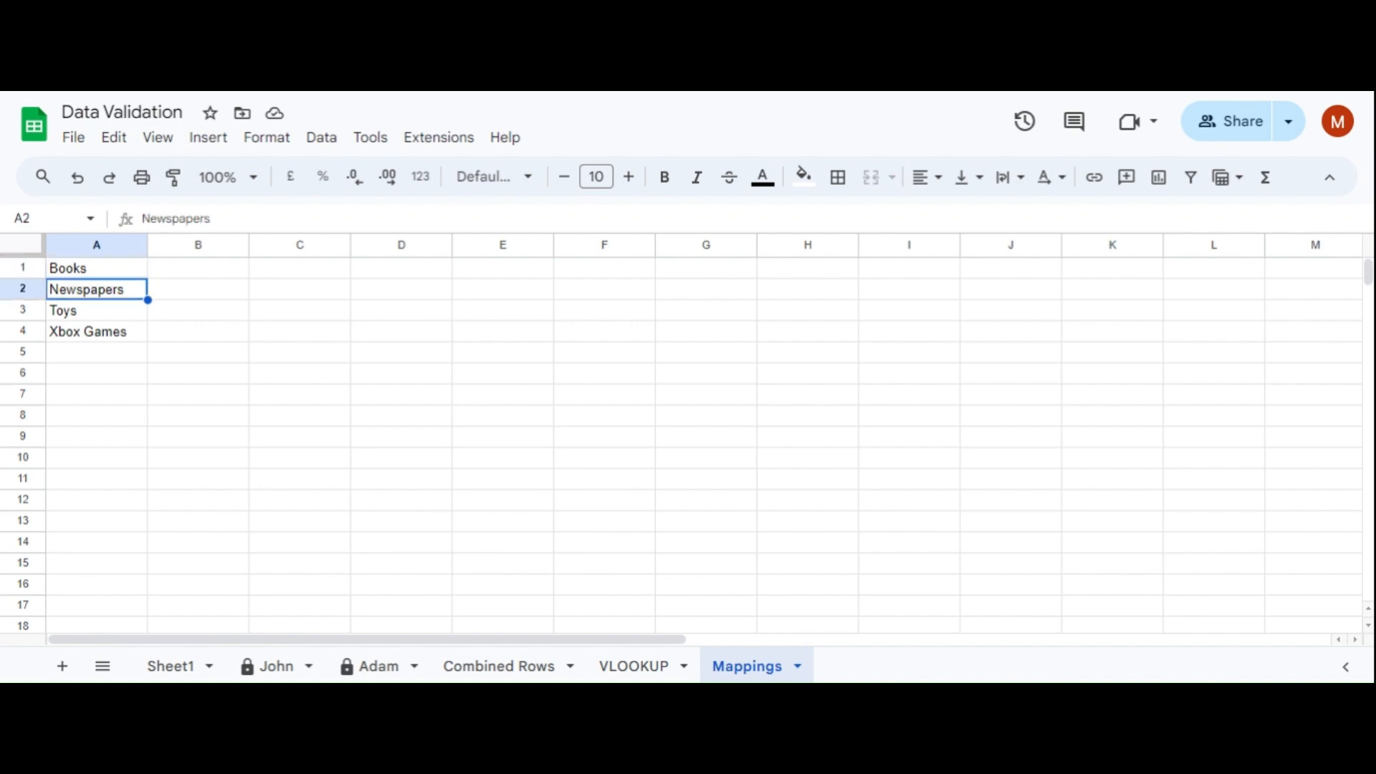
# Return to Sheet1 and add a new data validation rule for cell A15.
pyautogui.click(168, 666)
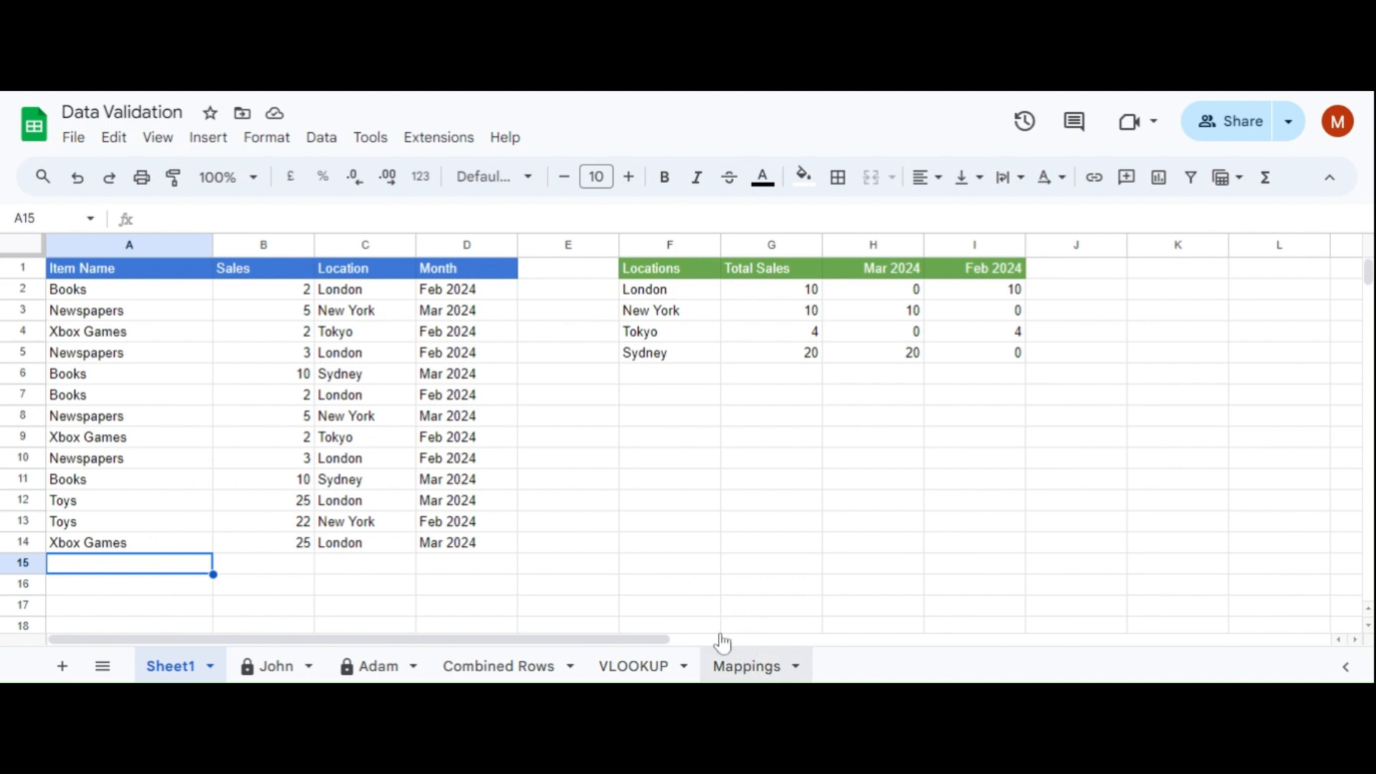
pyautogui.click(323, 140)
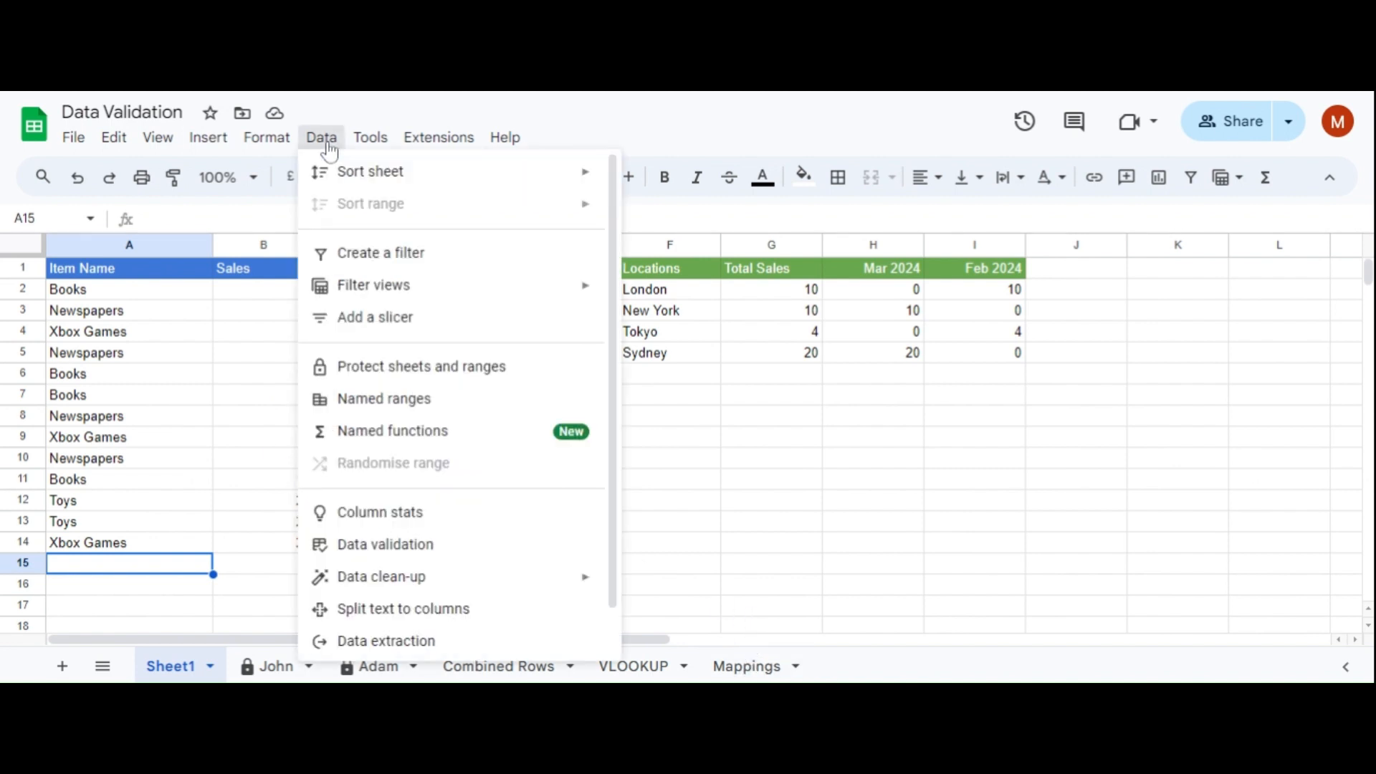
pyautogui.click(399, 548)
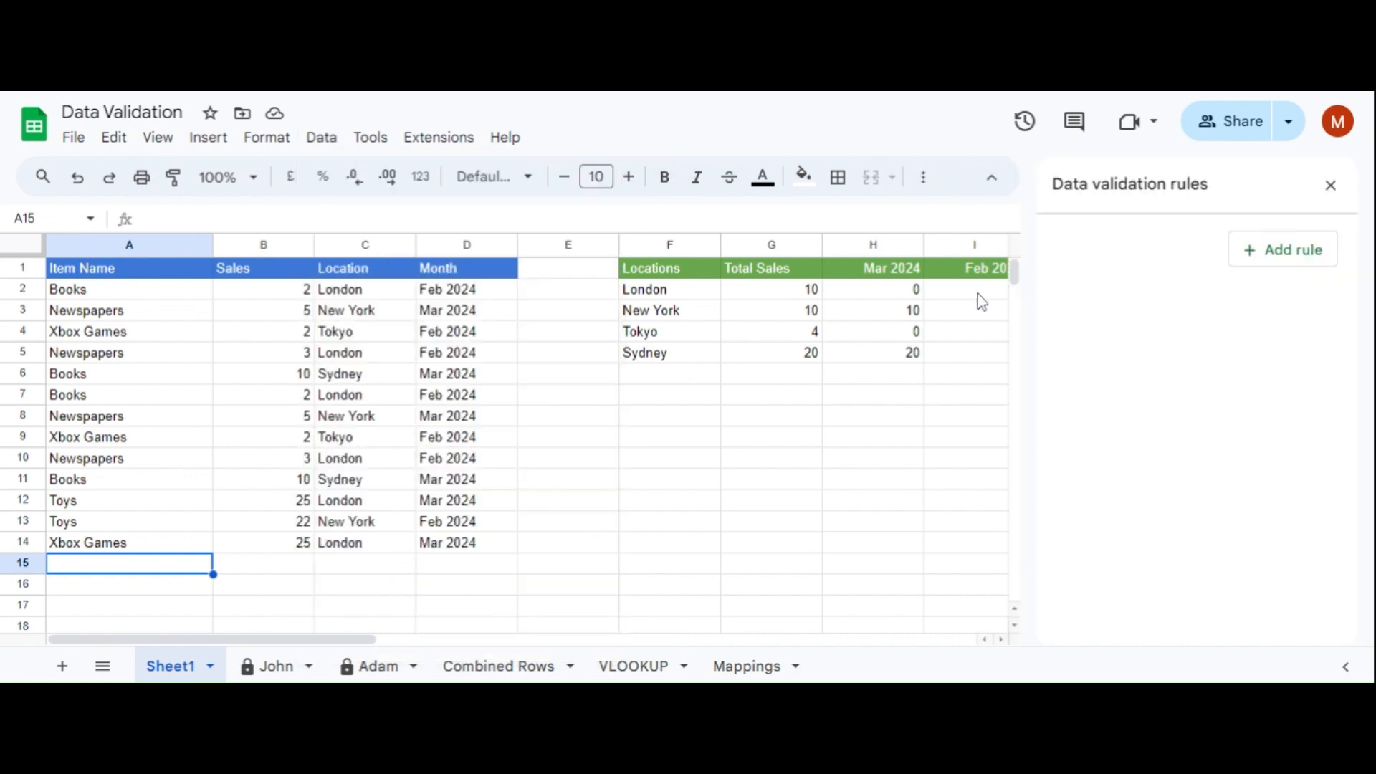
pyautogui.click(1270, 265)
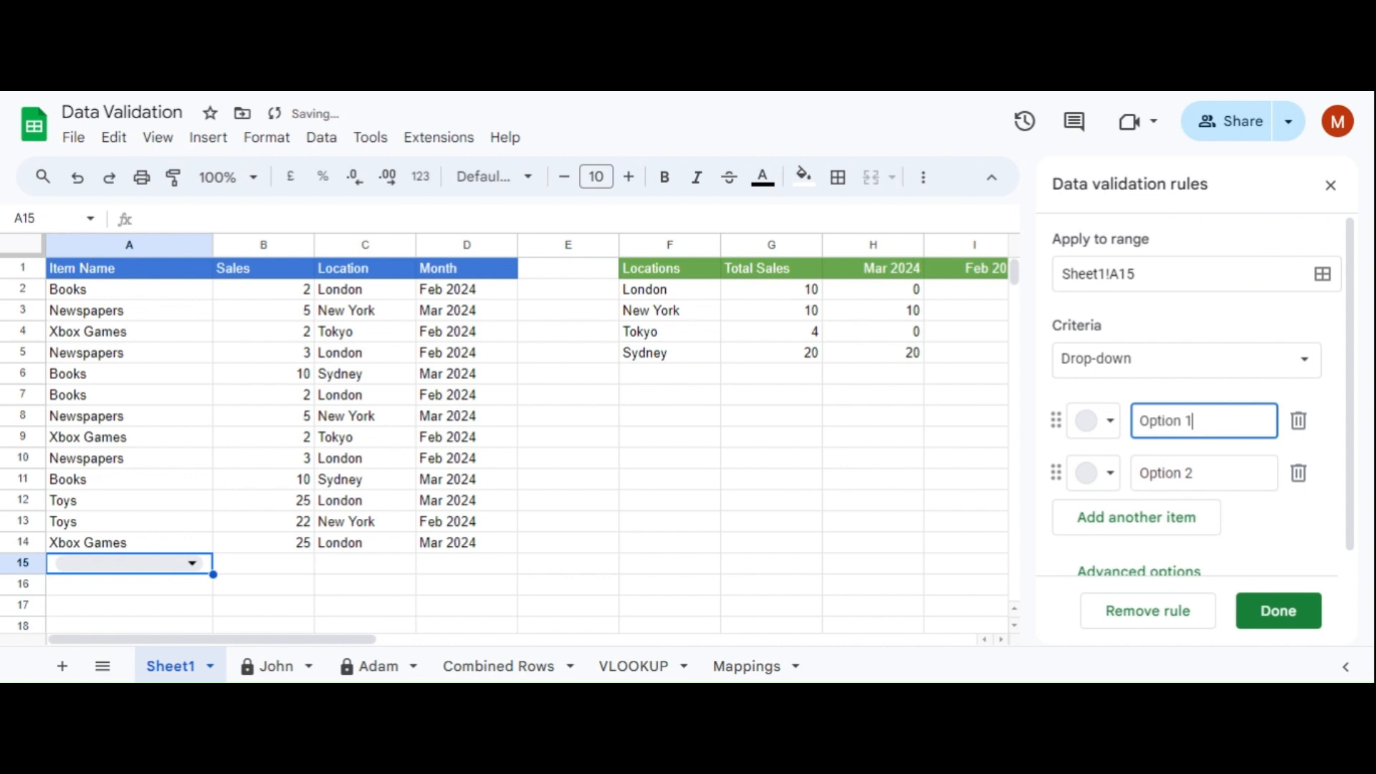
# Set the validation rule's range to the whole item name column, Sheet1!A:A.
pyautogui.click(1135, 274)
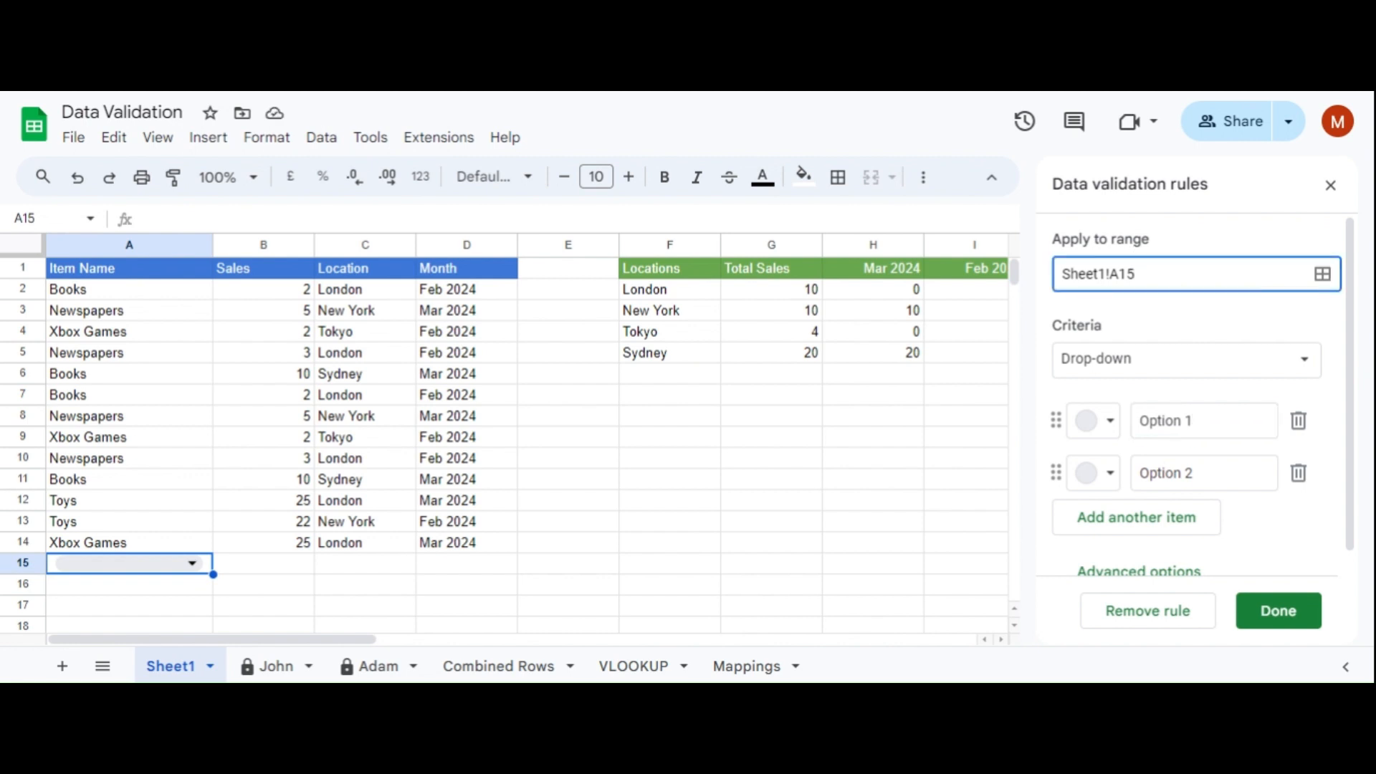
pyautogui.press('BackSpace')
pyautogui.press('BackSpace')
pyautogui.write(':A')
pyautogui.press('BackSpace')
pyautogui.press('BackSpace')
pyautogui.write('::a')
pyautogui.press('Return')
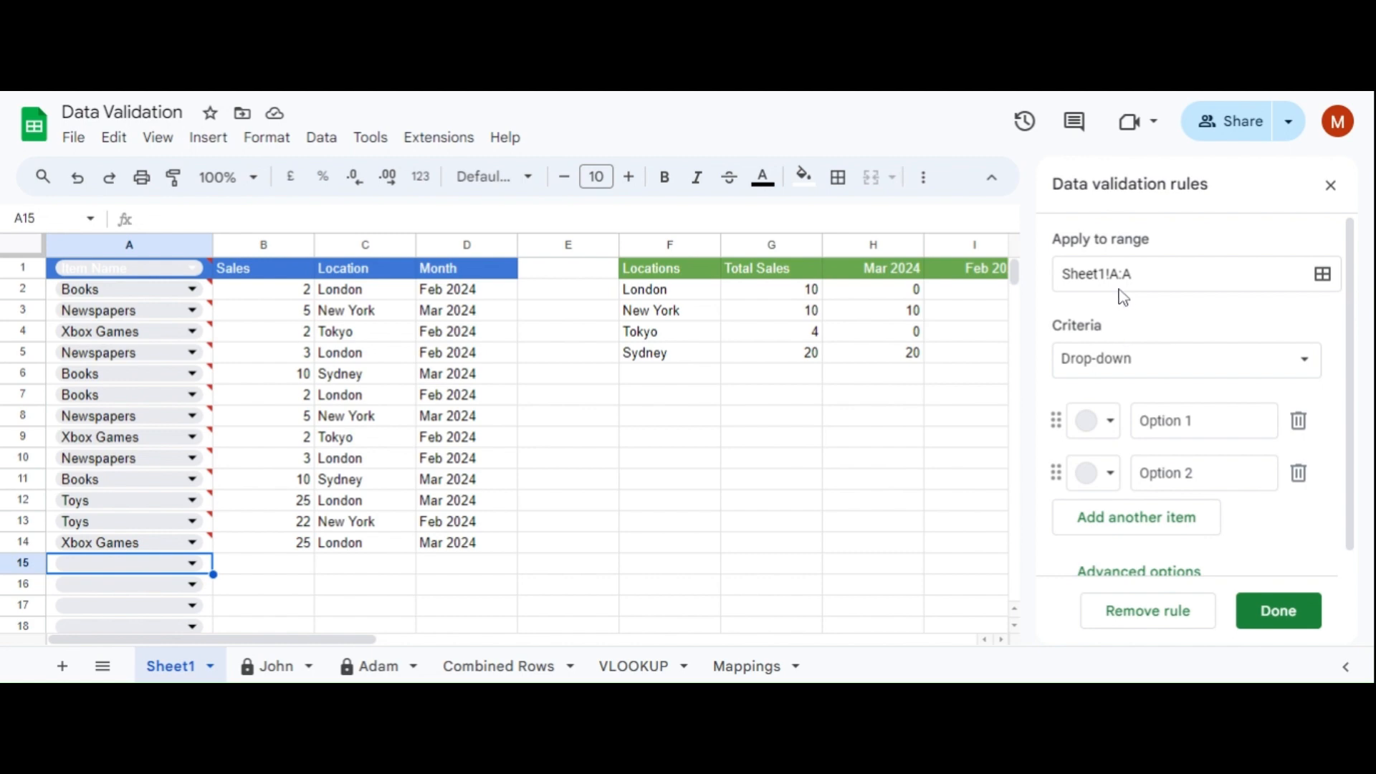
# Use the Drop-down criterion and enter Books and Newspapers as its two options.
pyautogui.click(1127, 366)
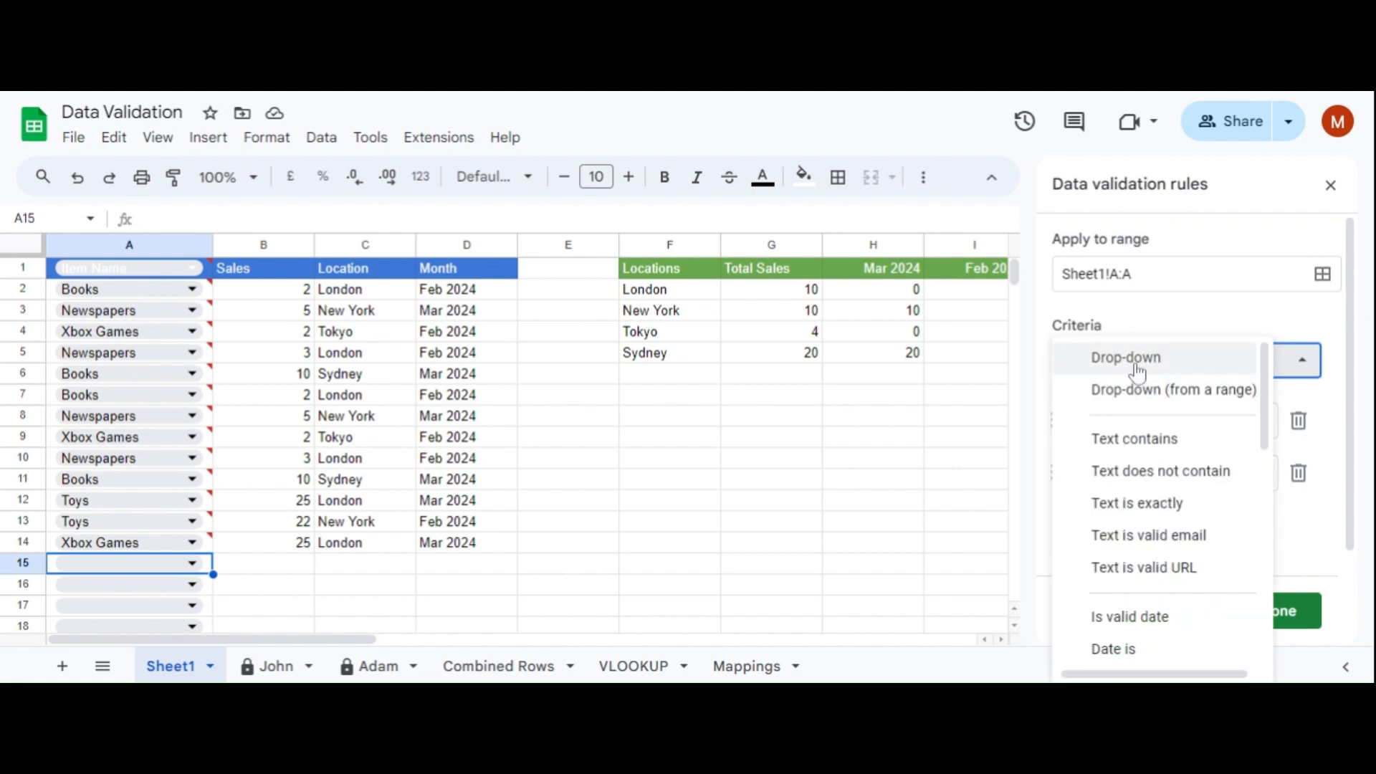
pyautogui.click(1135, 358)
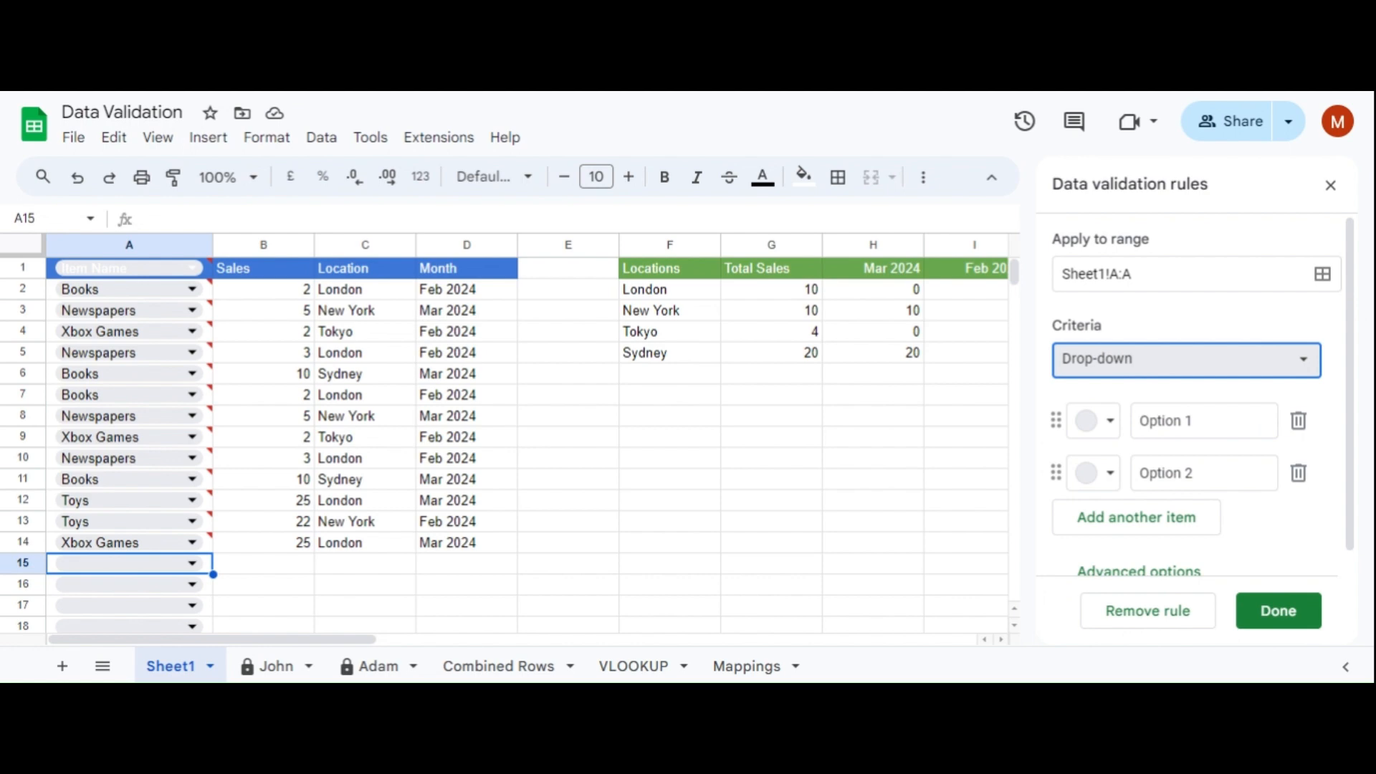
pyautogui.click(1165, 422)
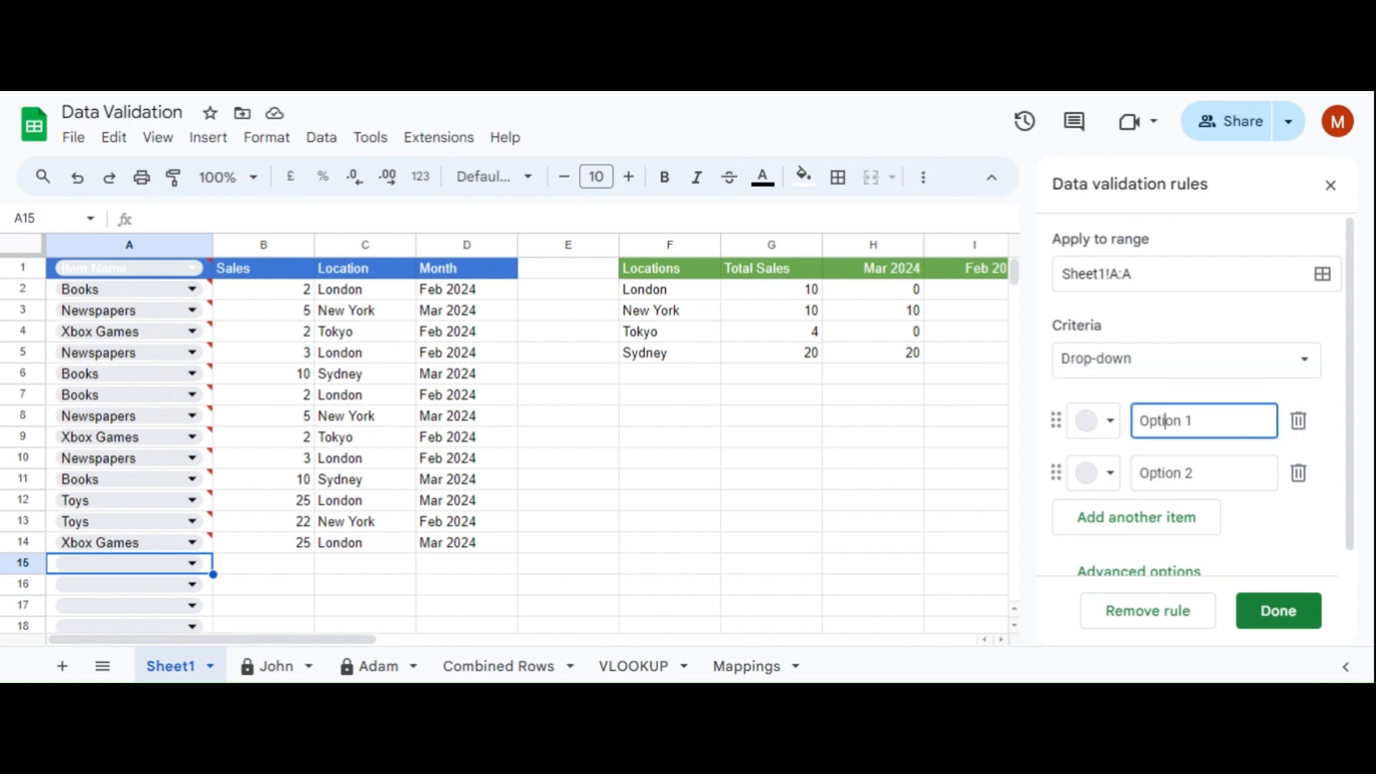
pyautogui.hotkey('ctrl', 'a')
pyautogui.write('Books')
pyautogui.click(1186, 473)
pyautogui.hotkey('ctrl', 'a')
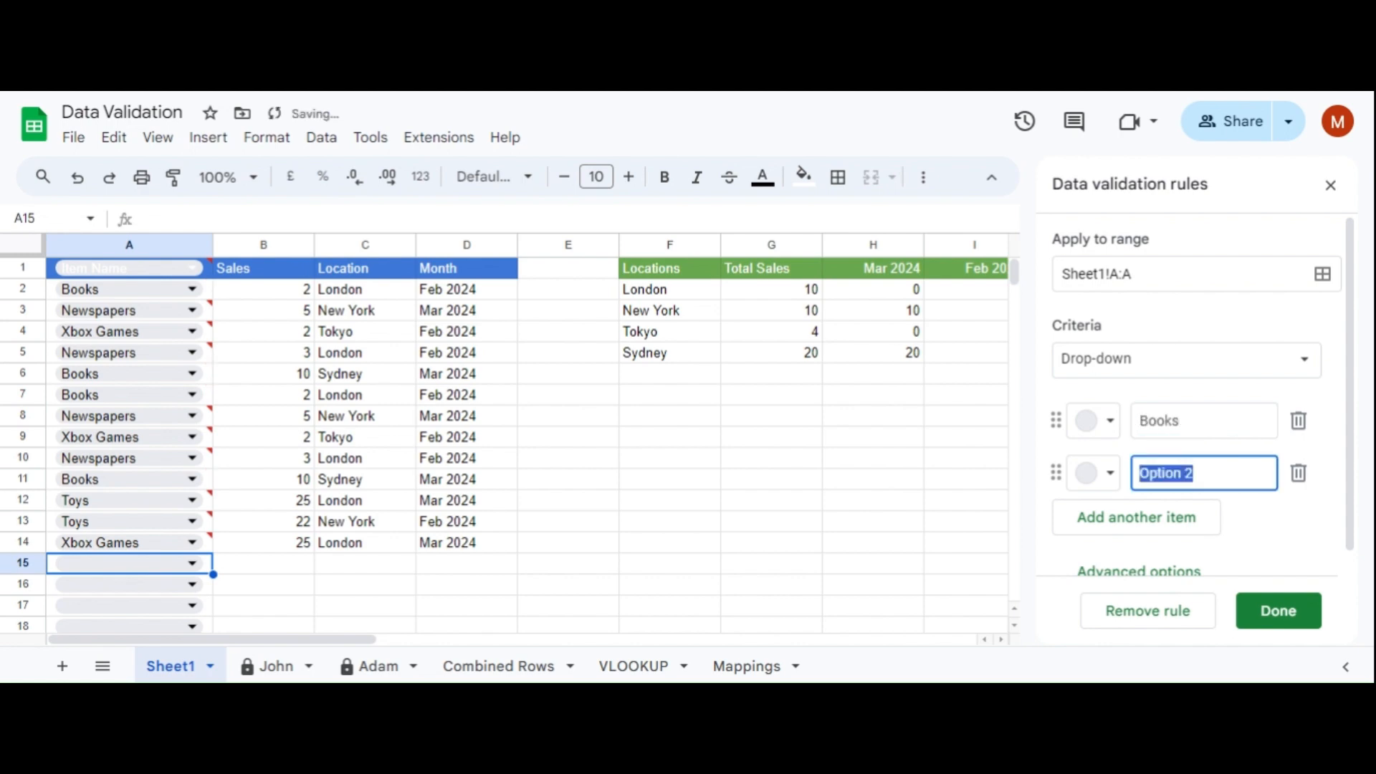
pyautogui.write('New')
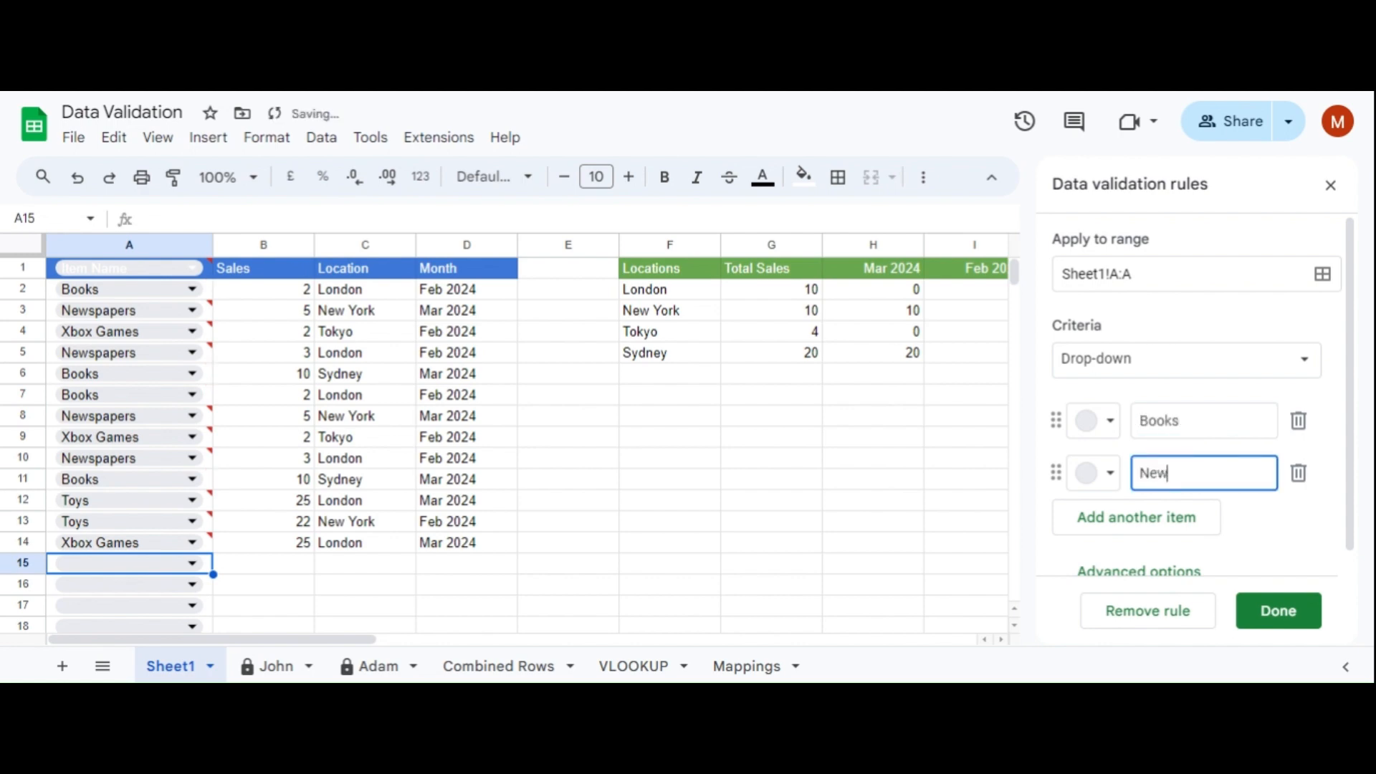
pyautogui.write('spapers')
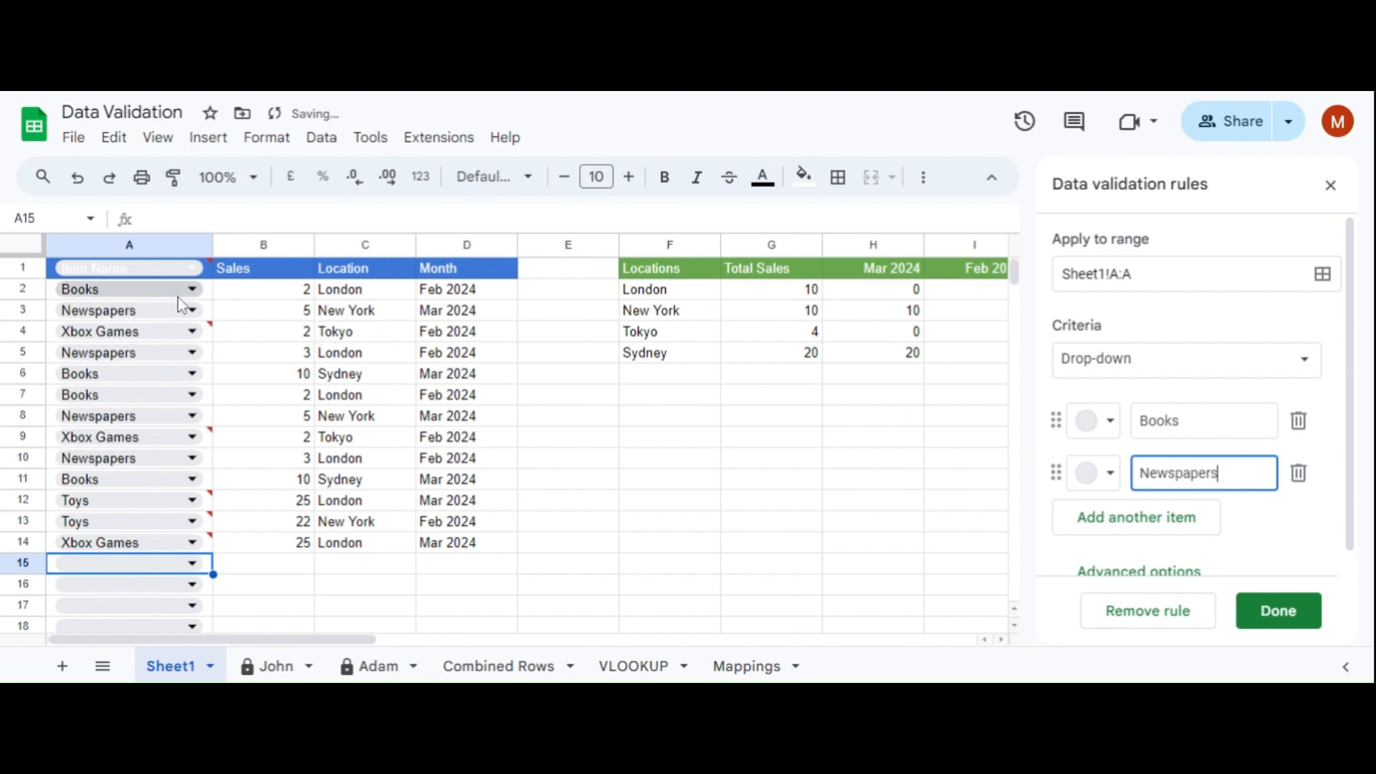
pyautogui.moveTo(188, 340)
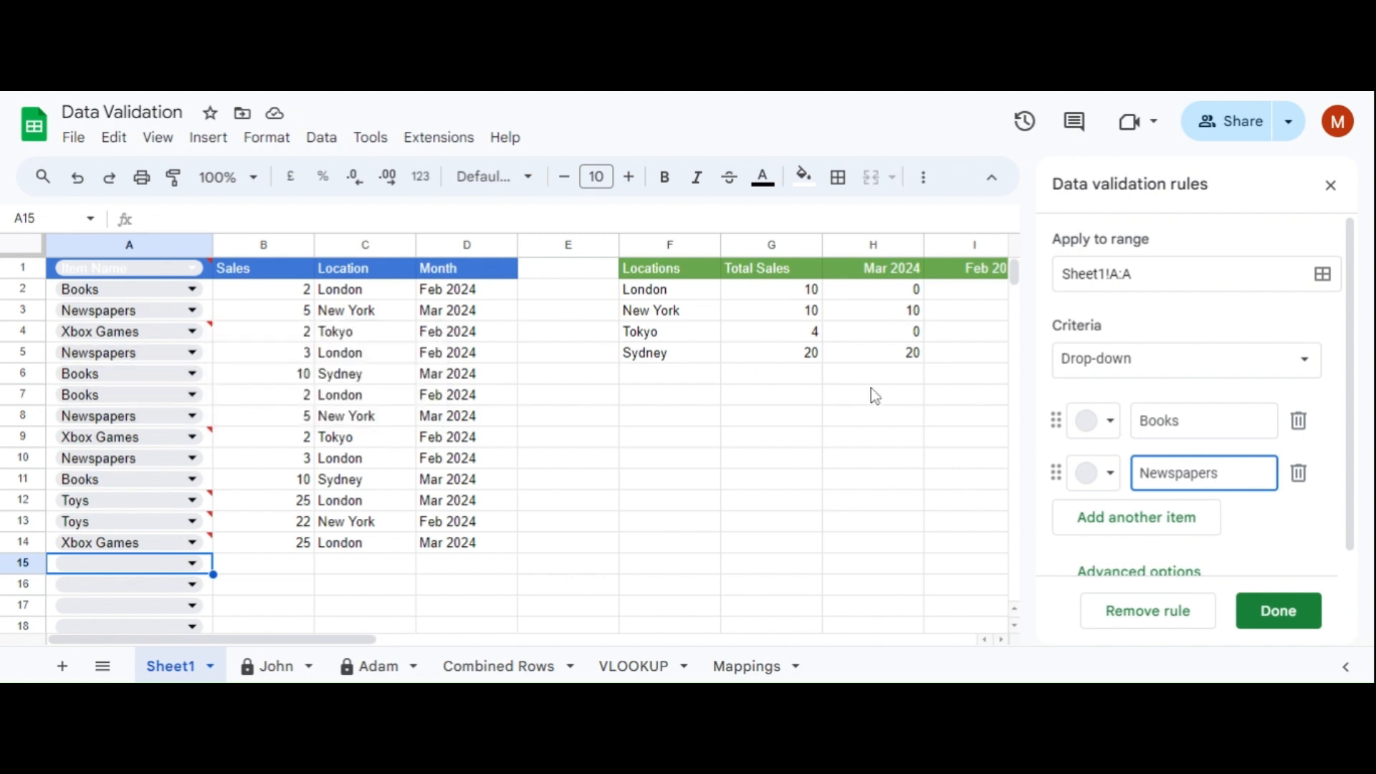
# Change the rule's criterion to Drop-down (from a range) and select column A on the Mappings sheet.
pyautogui.click(1199, 368)
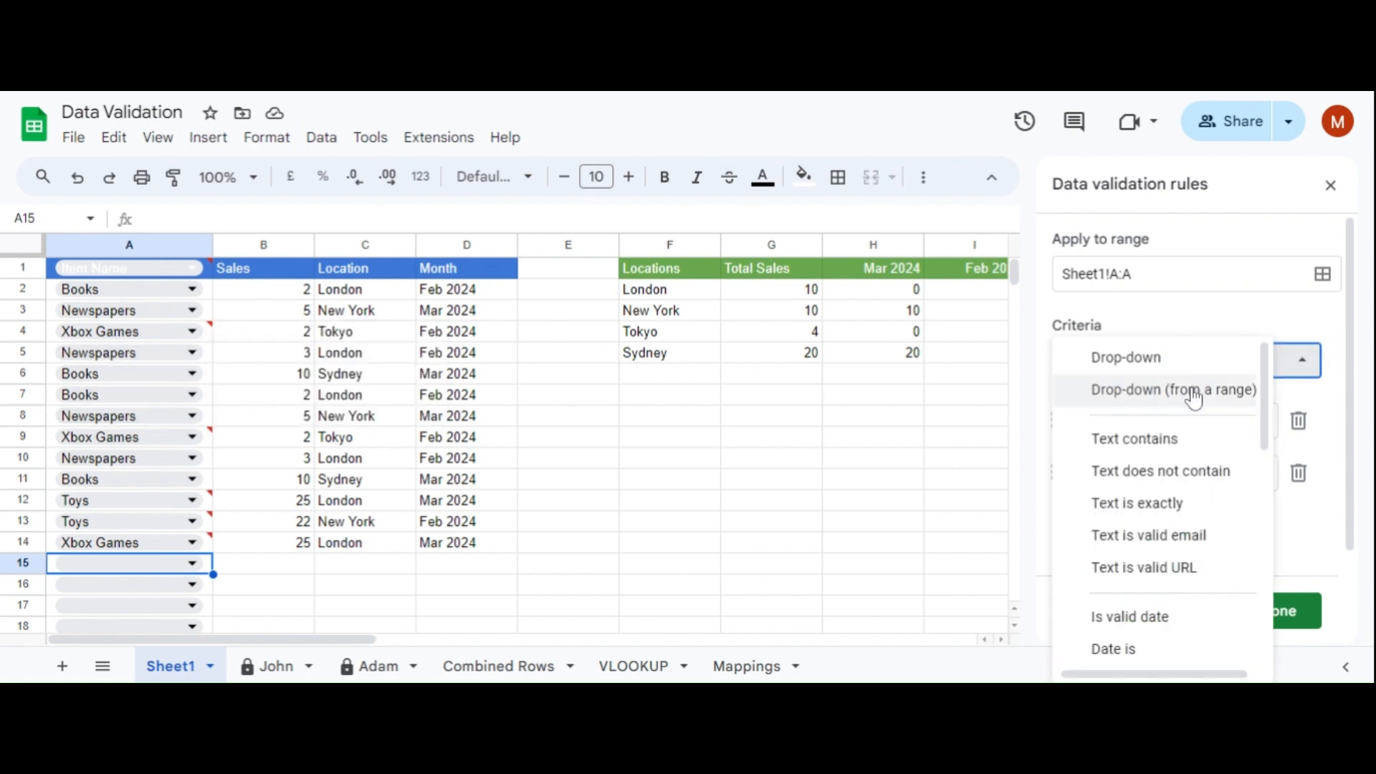
pyautogui.click(1193, 391)
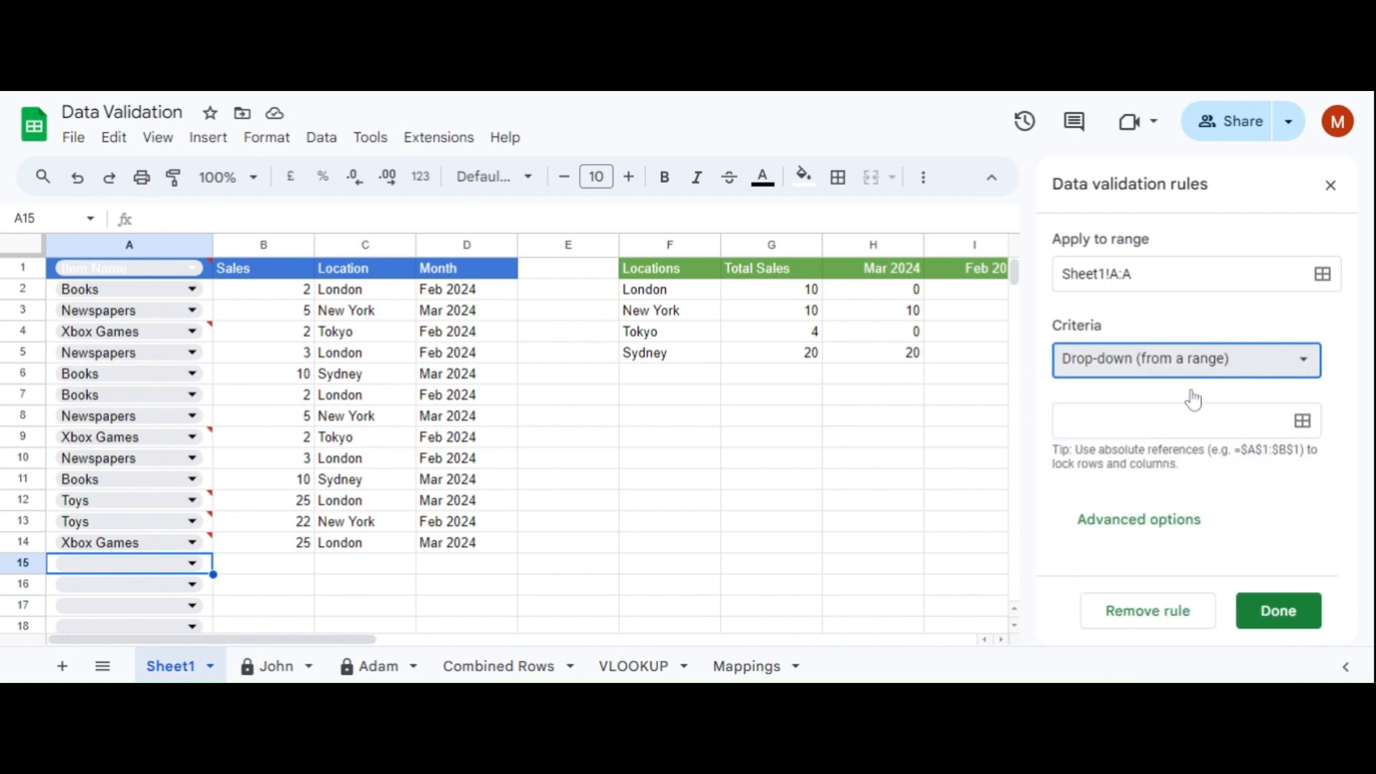
pyautogui.click(747, 668)
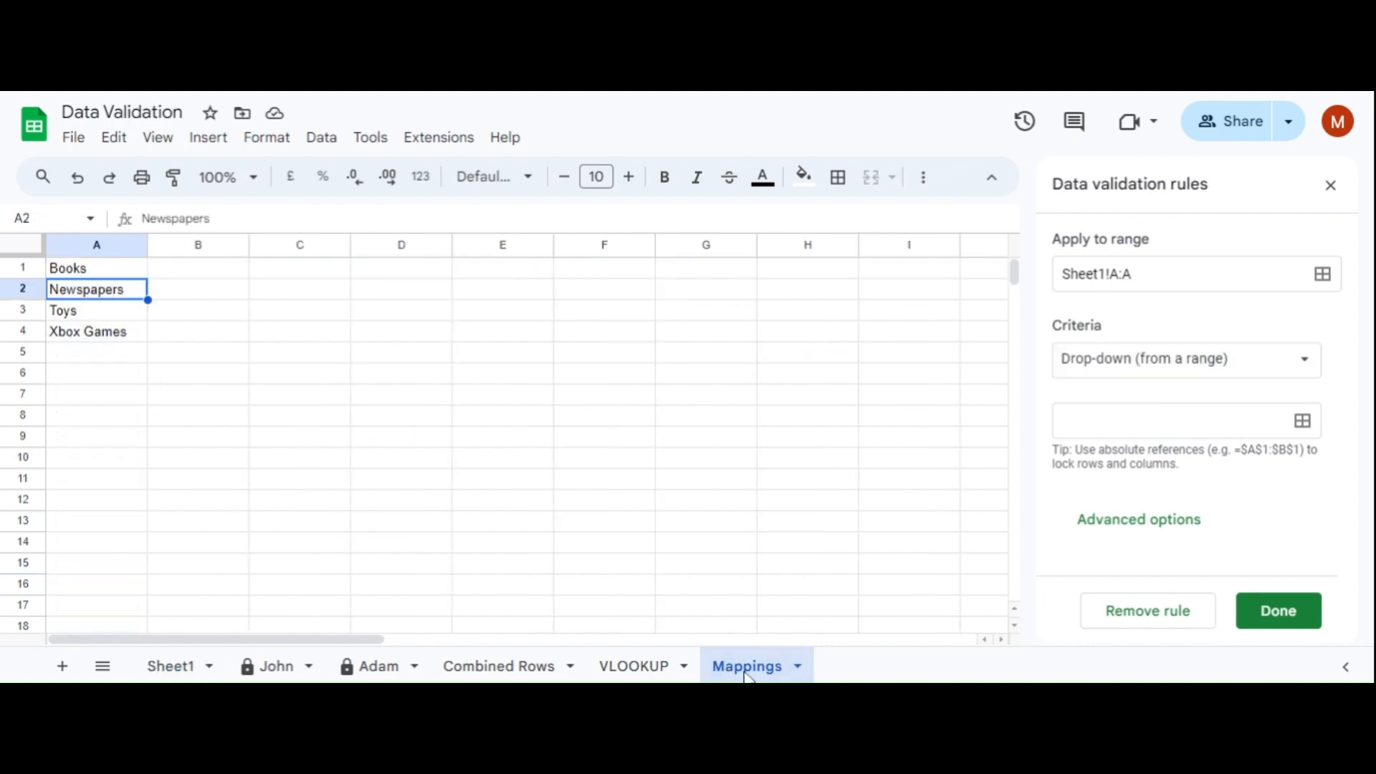
pyautogui.click(97, 246)
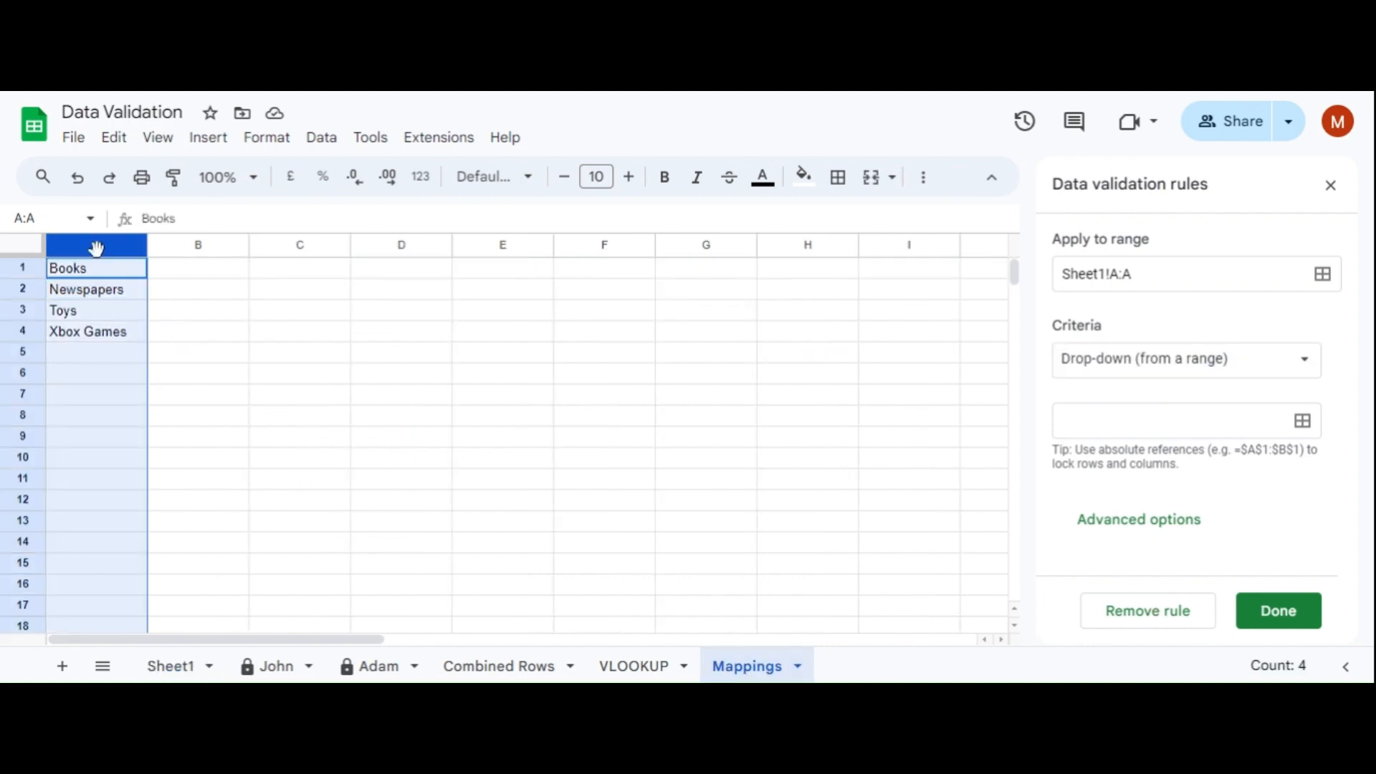
# Set the drop-down's source range to the whole column Mappings!A:A and save the rule.
pyautogui.click(1304, 422)
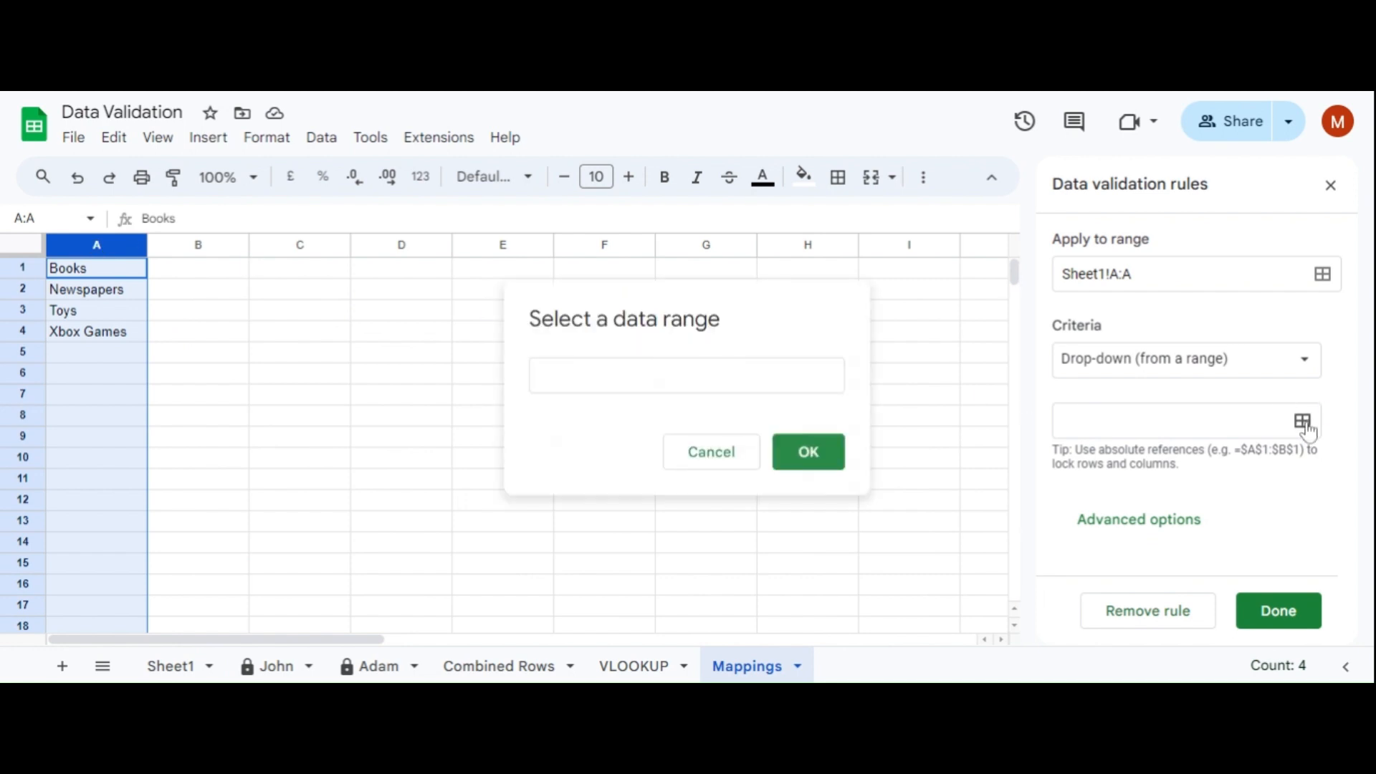
pyautogui.click(85, 249)
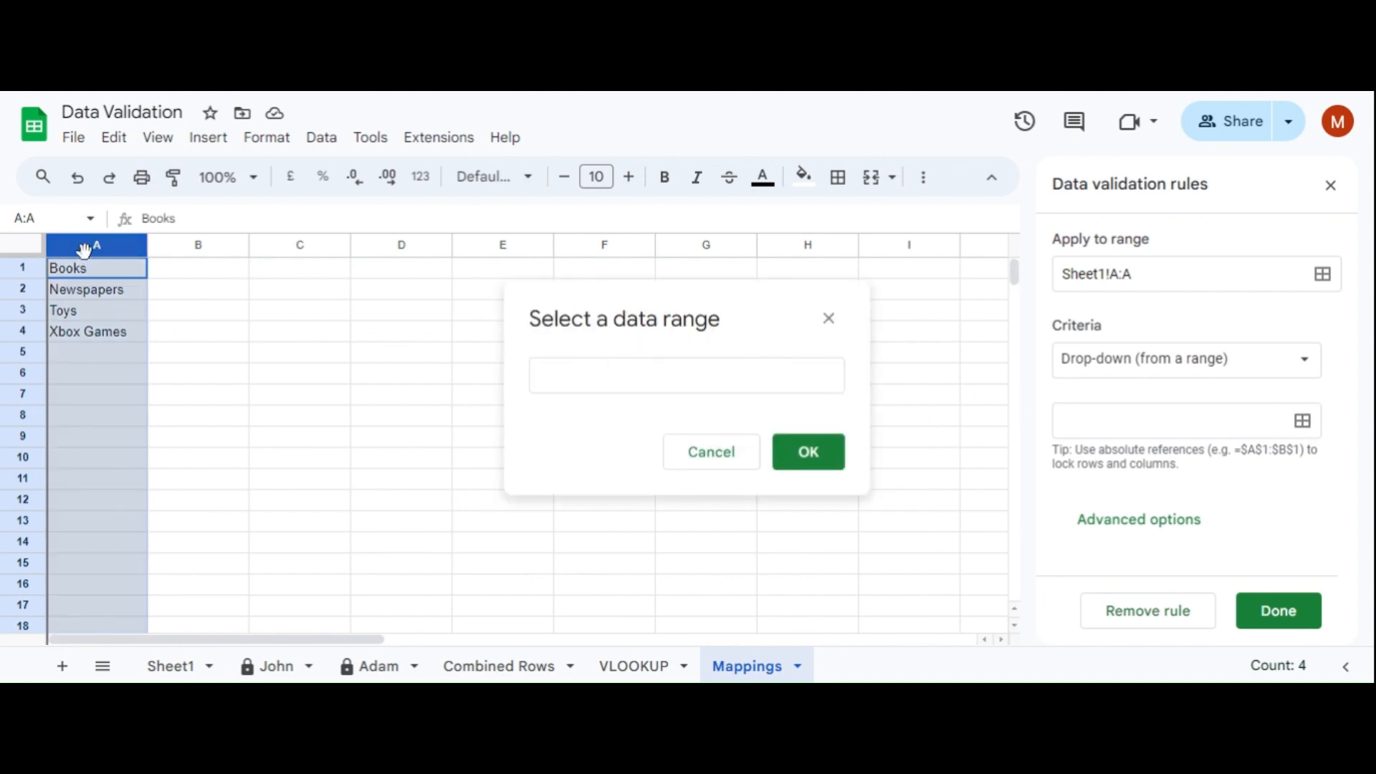
pyautogui.click(119, 276)
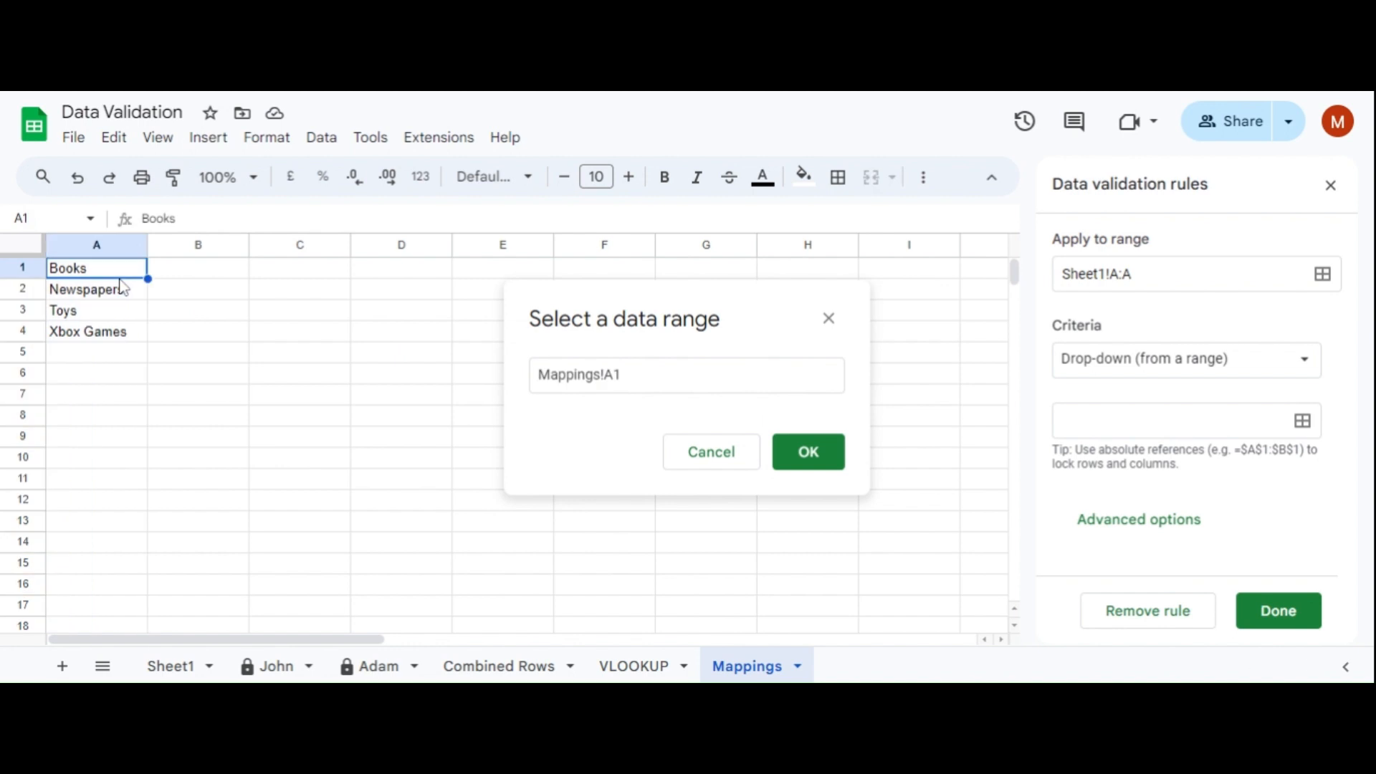
pyautogui.keyDown('shift'); pyautogui.click(127, 341); pyautogui.keyUp('shift')
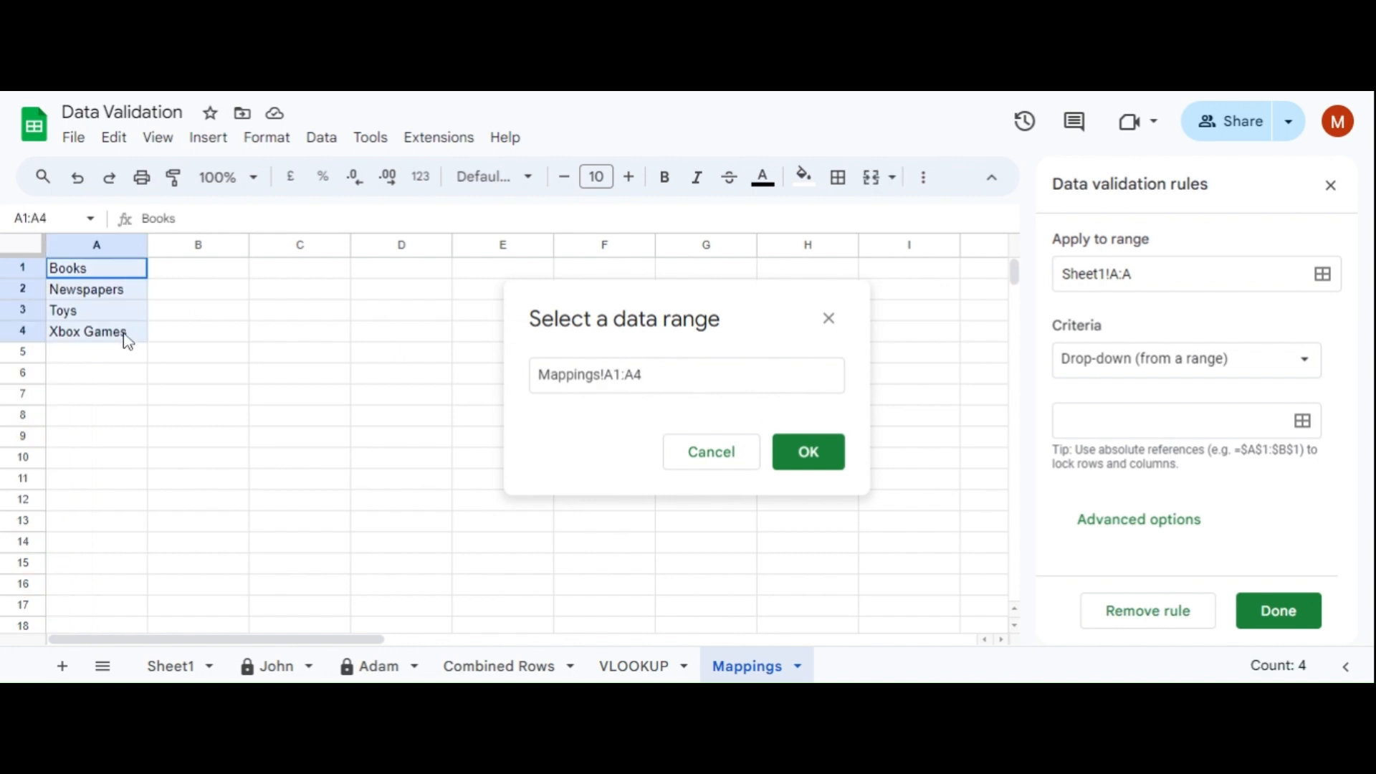
pyautogui.click(107, 244)
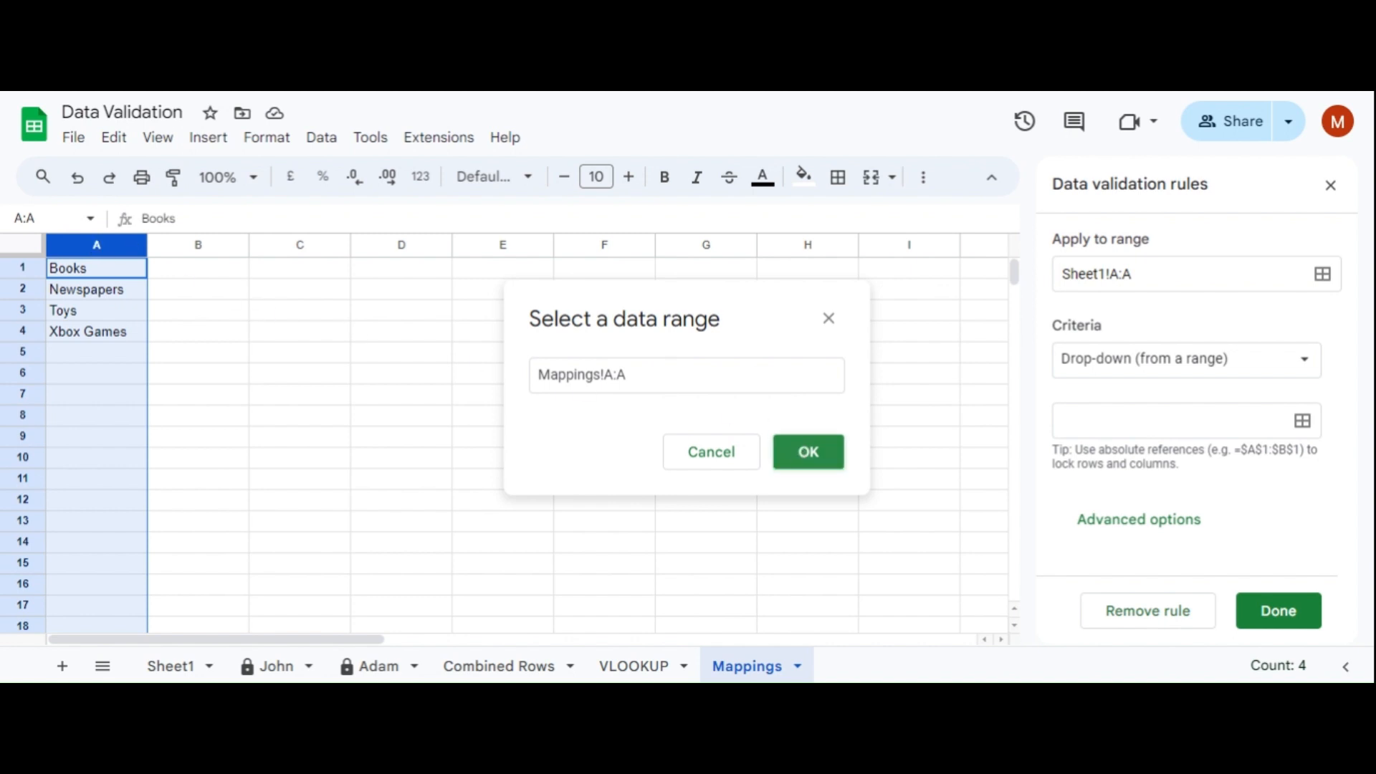
pyautogui.click(808, 451)
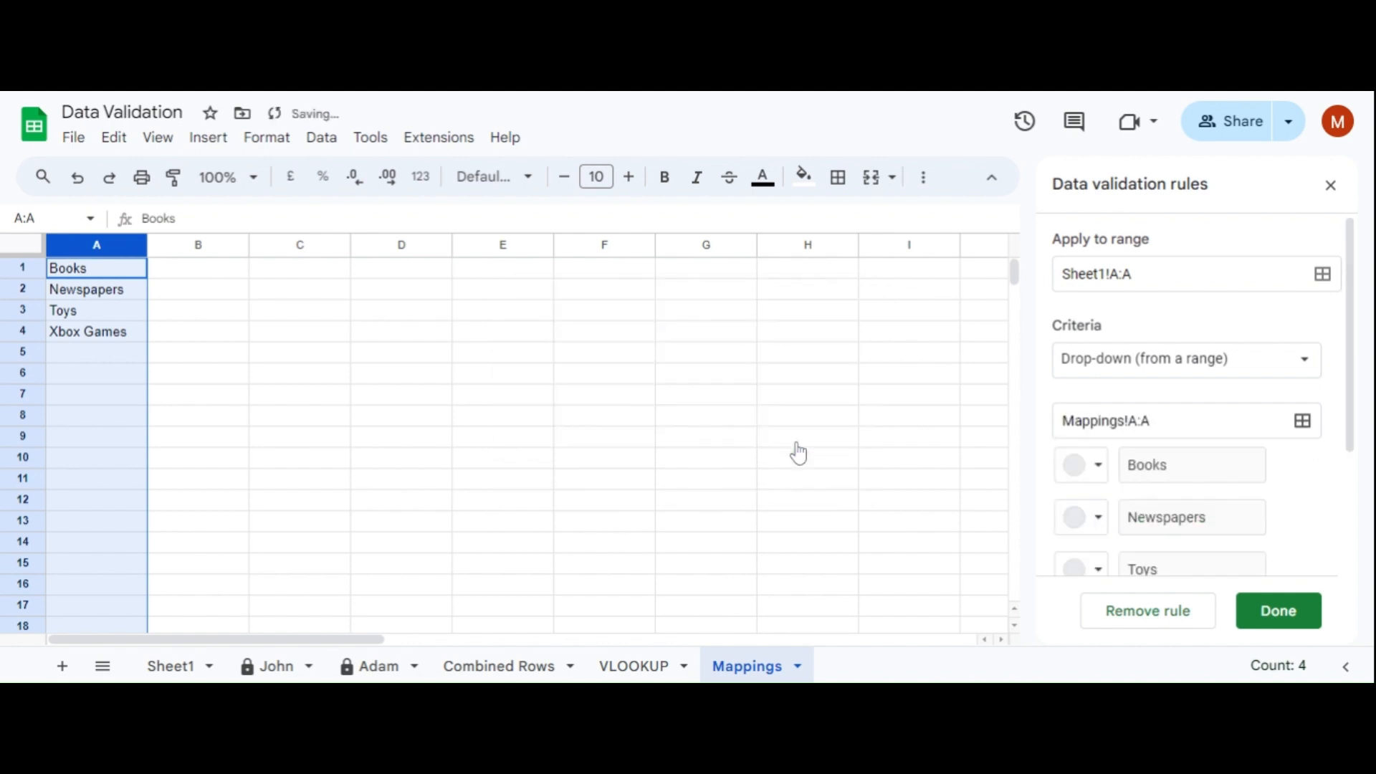
pyautogui.click(1268, 625)
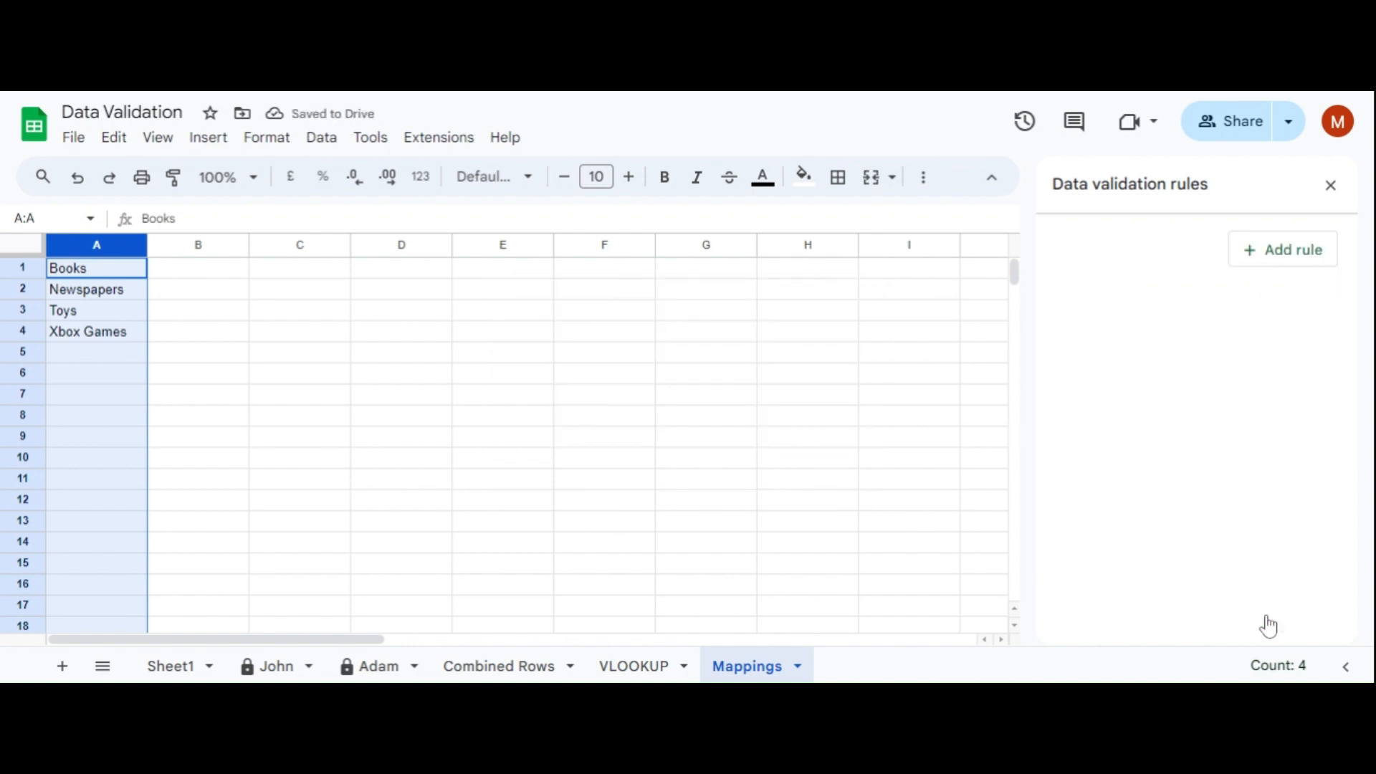
# Return to Sheet1 and look through the cells of column A to check how far down the drop-downs are applied.
pyautogui.click(172, 667)
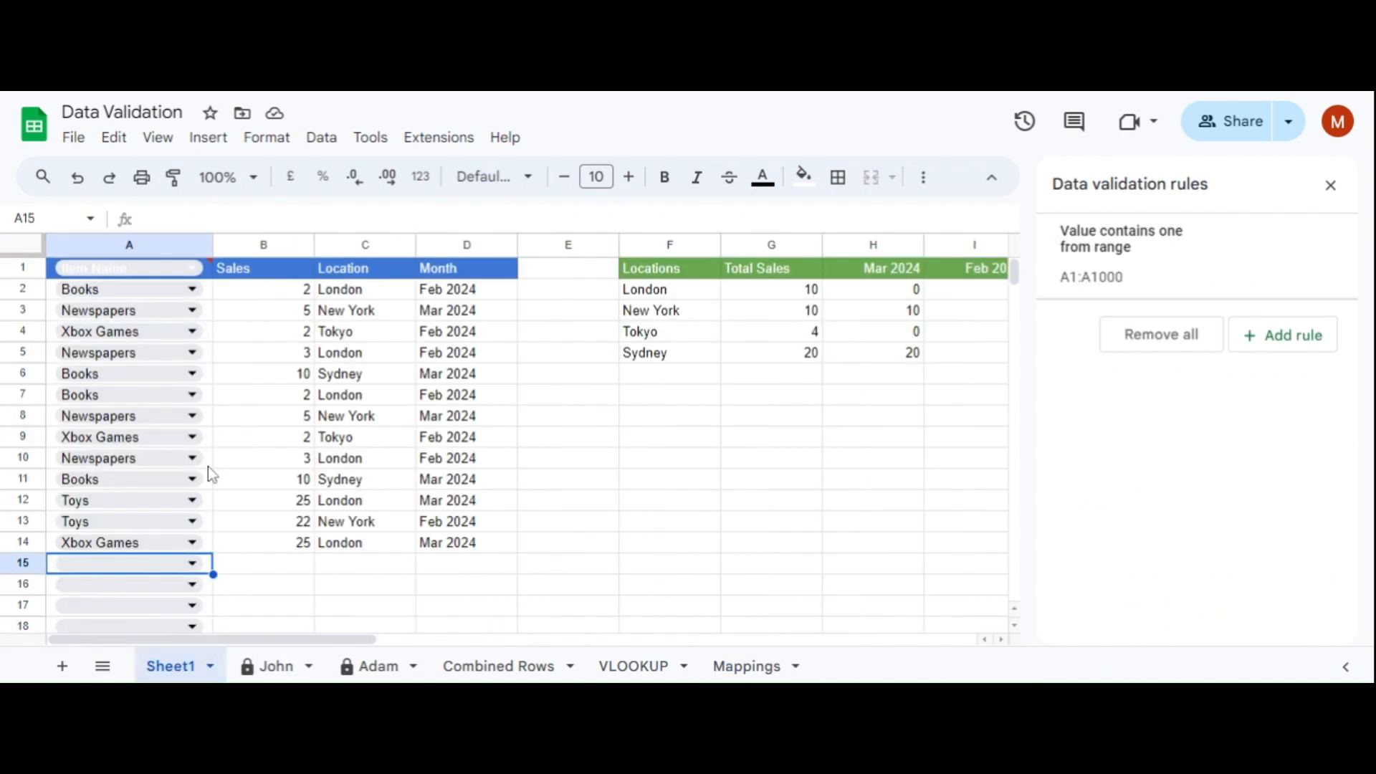
pyautogui.press('Down')
pyautogui.press('Down')
pyautogui.press('Down')
pyautogui.press('Down')
pyautogui.press('Down')
pyautogui.press('Down')
pyautogui.press('Down')
pyautogui.press('Down')
pyautogui.press('Down')
pyautogui.press('Down')
pyautogui.press('Down')
pyautogui.press('Down')
pyautogui.press('Down')
pyautogui.press('Down')
pyautogui.press('Down')
pyautogui.press('Down')
pyautogui.press('Down')
pyautogui.press('Down')
pyautogui.press('Down')
pyautogui.press('Down')
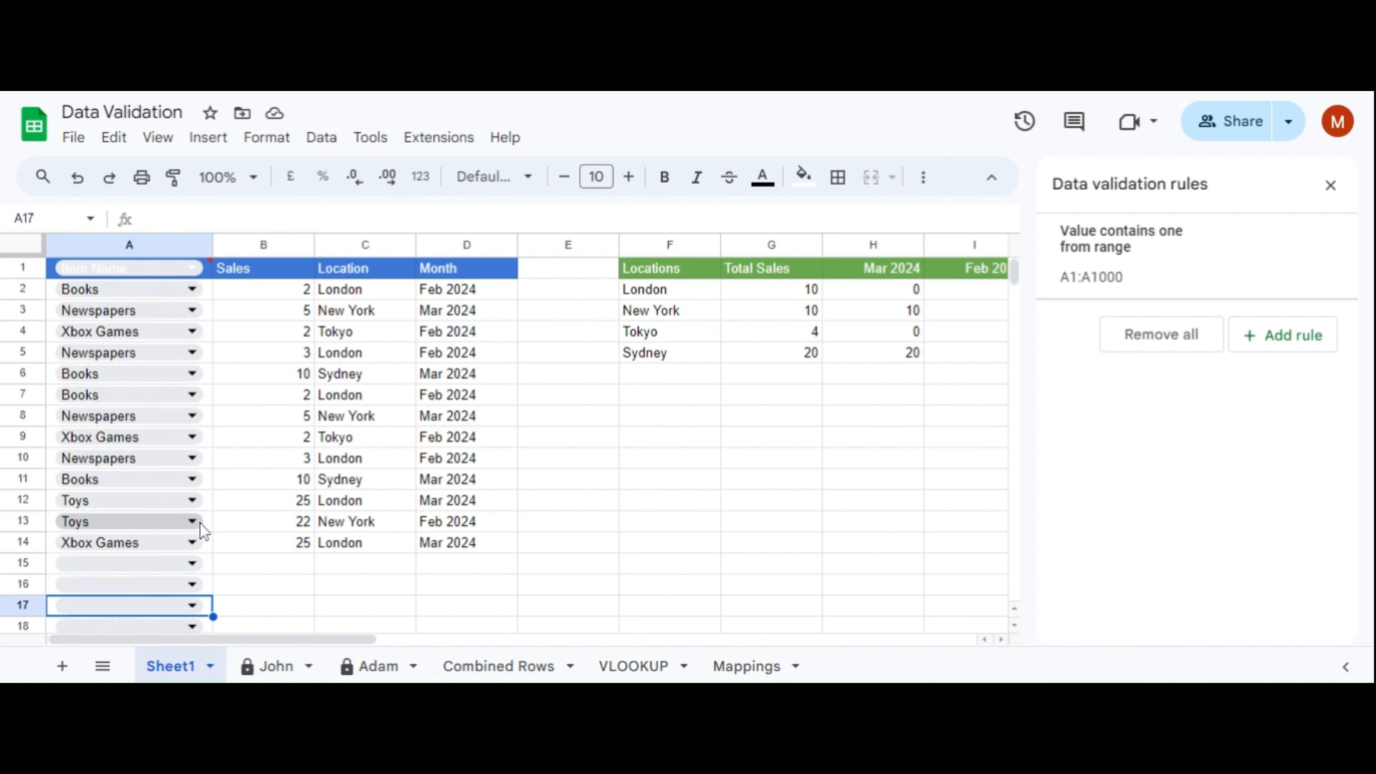
pyautogui.press('Up')
pyautogui.press('Up')
pyautogui.press('Up')
pyautogui.press('Up')
pyautogui.press('Up')
pyautogui.press('Up')
pyautogui.press('Up')
pyautogui.press('Up')
pyautogui.press('Up')
pyautogui.press('Up')
pyautogui.press('Up')
pyautogui.press('Up')
pyautogui.press('Up')
pyautogui.press('Up')
pyautogui.press('Up')
pyautogui.press('Up')
pyautogui.press('Up')
pyautogui.press('Up')
pyautogui.press('Up')
pyautogui.press('Up')
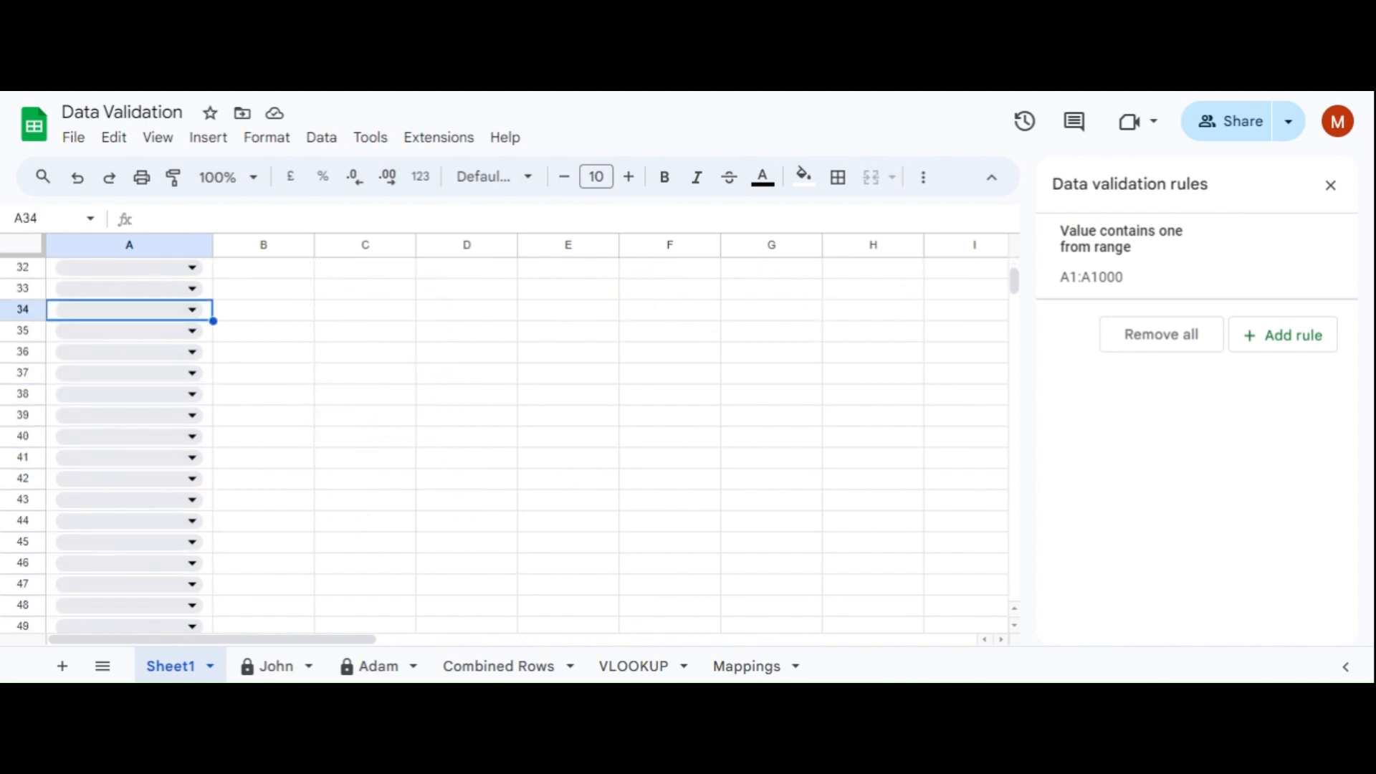
pyautogui.press('Up')
pyautogui.press('Down')
pyautogui.press('Down')
pyautogui.press('Down')
pyautogui.press('Down')
pyautogui.press('Down')
pyautogui.press('Down')
pyautogui.press('Down')
pyautogui.press('Down')
pyautogui.press('Down')
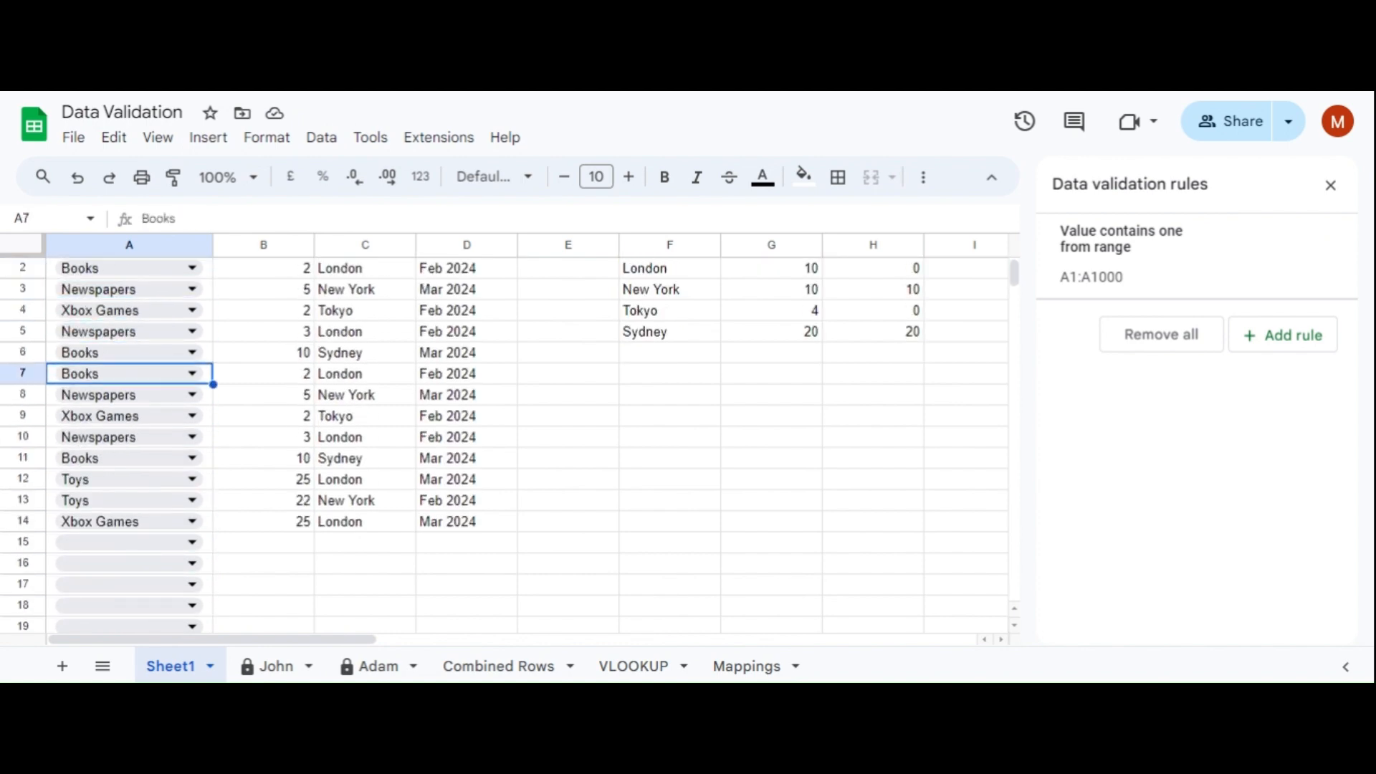
# Examine the options offered by the drop-down in cell A15 without choosing one, leaving the cell selected.
pyautogui.click(192, 542)
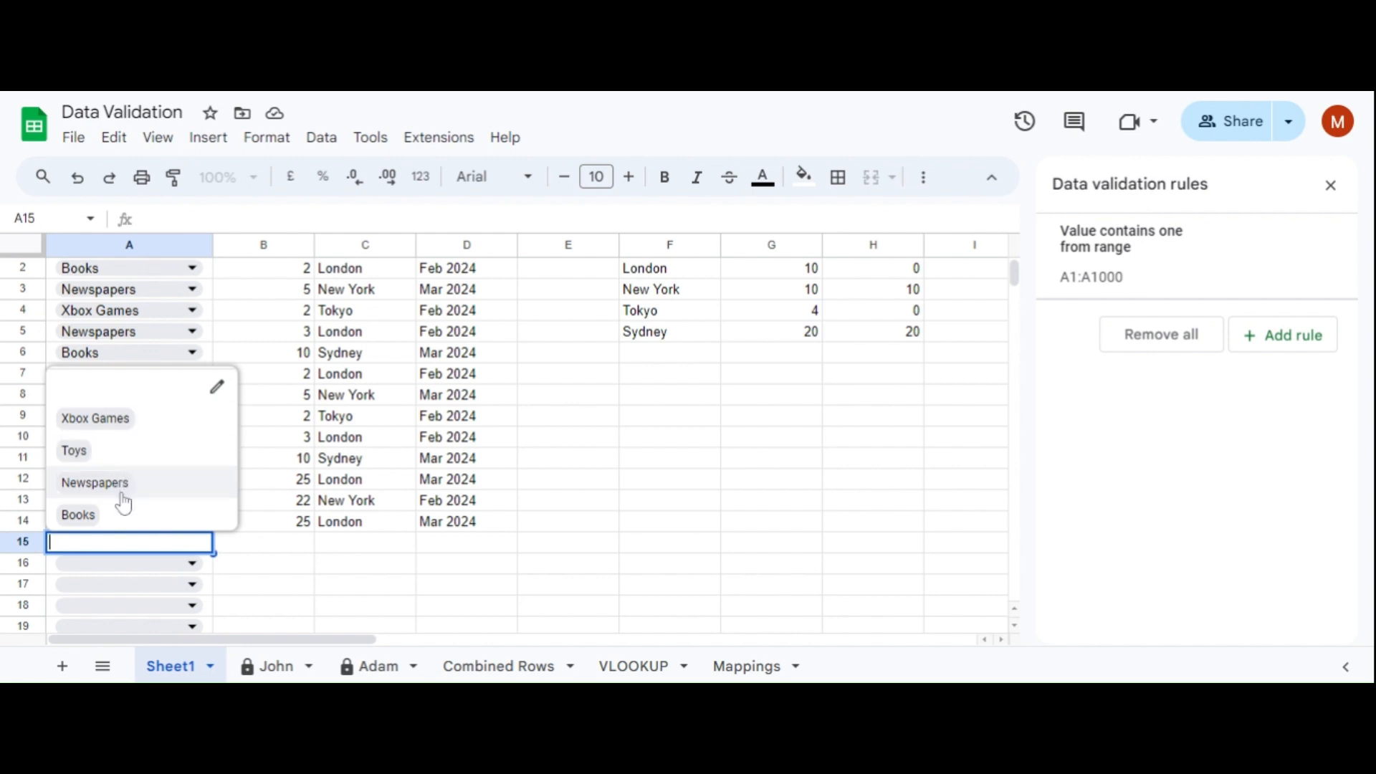
pyautogui.click(207, 569)
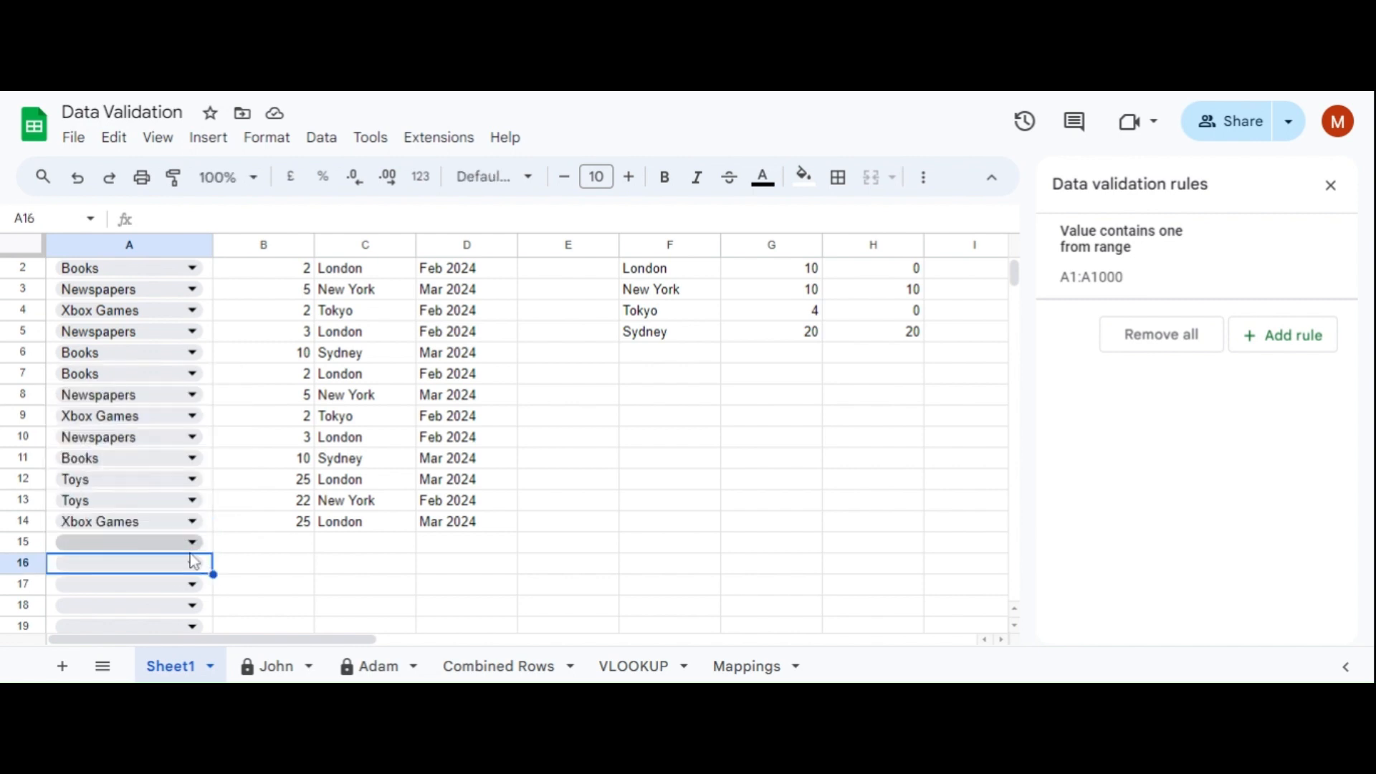
pyautogui.click(208, 549)
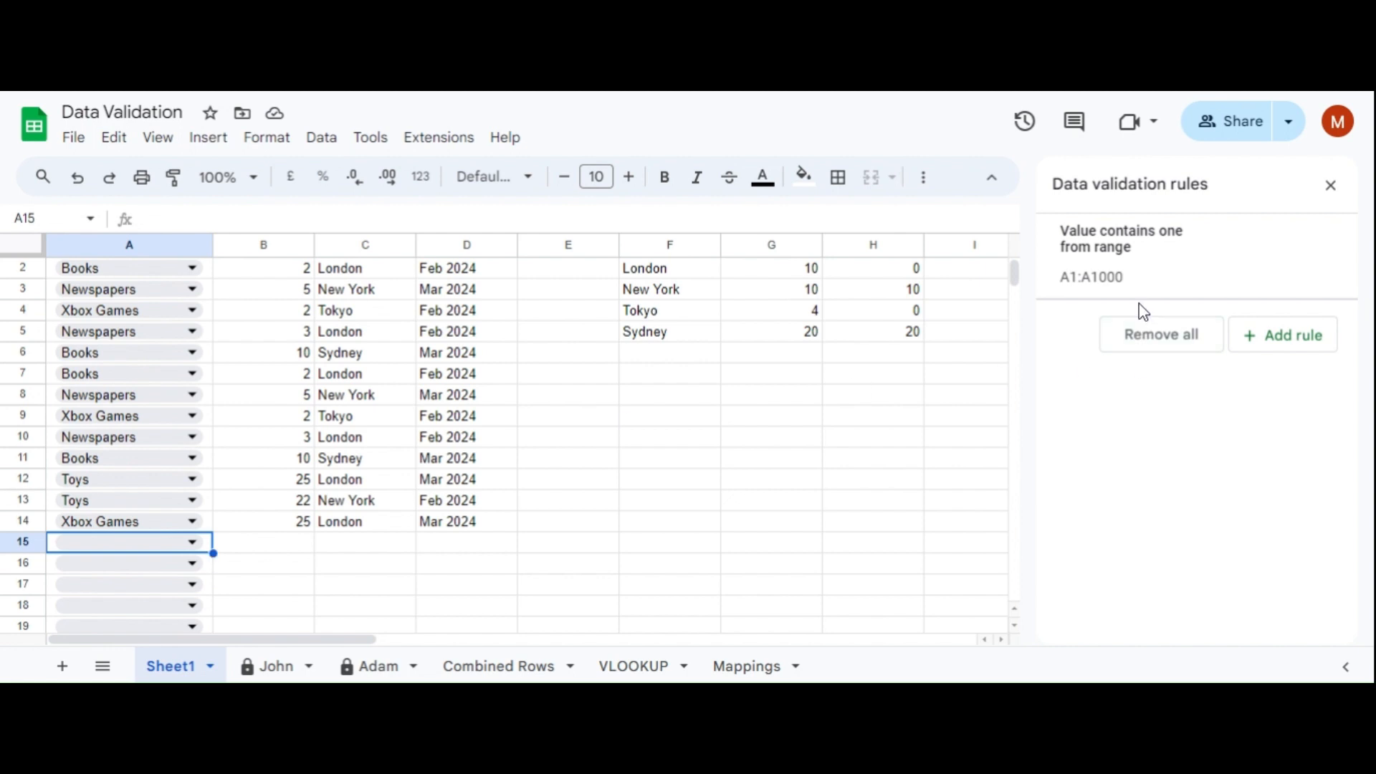
# Edit the A1:A1000 validation rule, set its display style to Arrow in the advanced options, and save it.
pyautogui.click(1130, 277)
pyautogui.scroll(-1, 1361, 491)
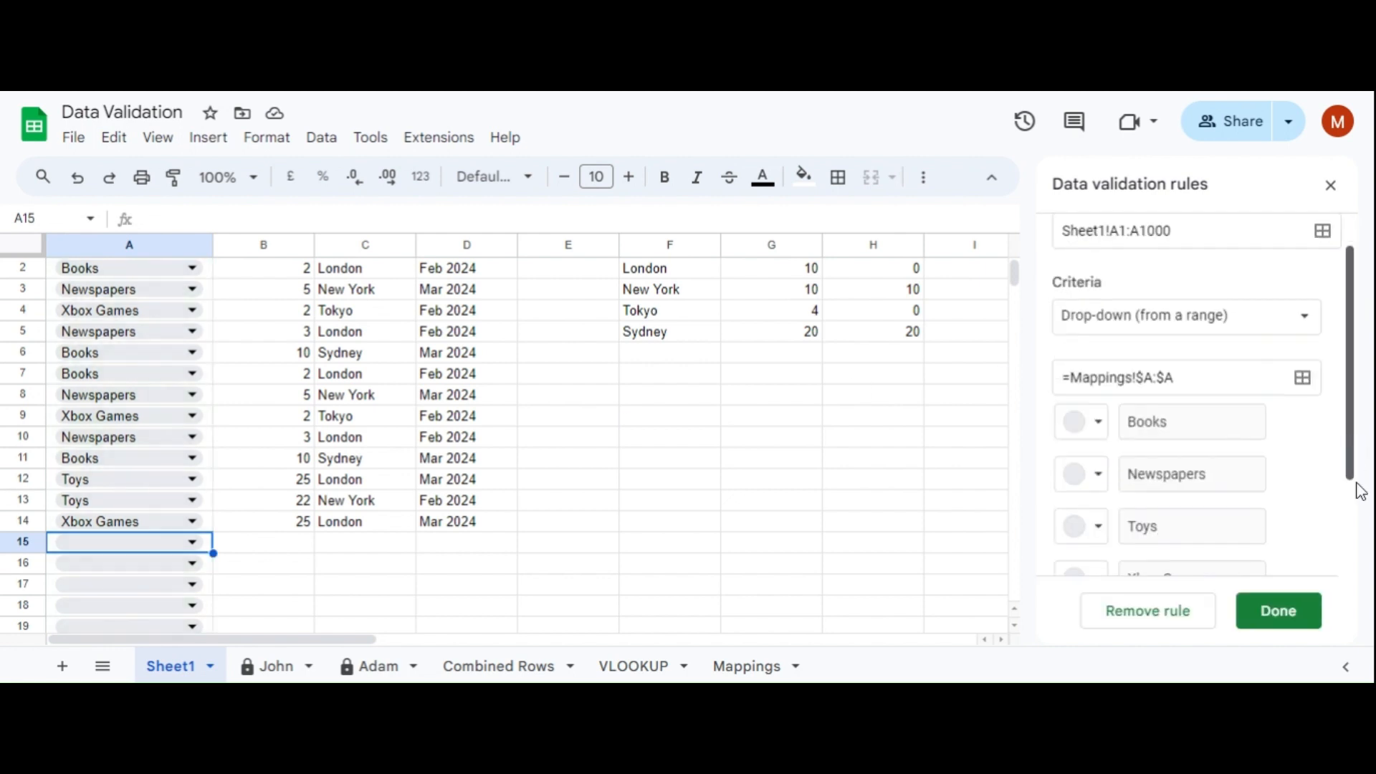
pyautogui.scroll(-2, 1360, 491)
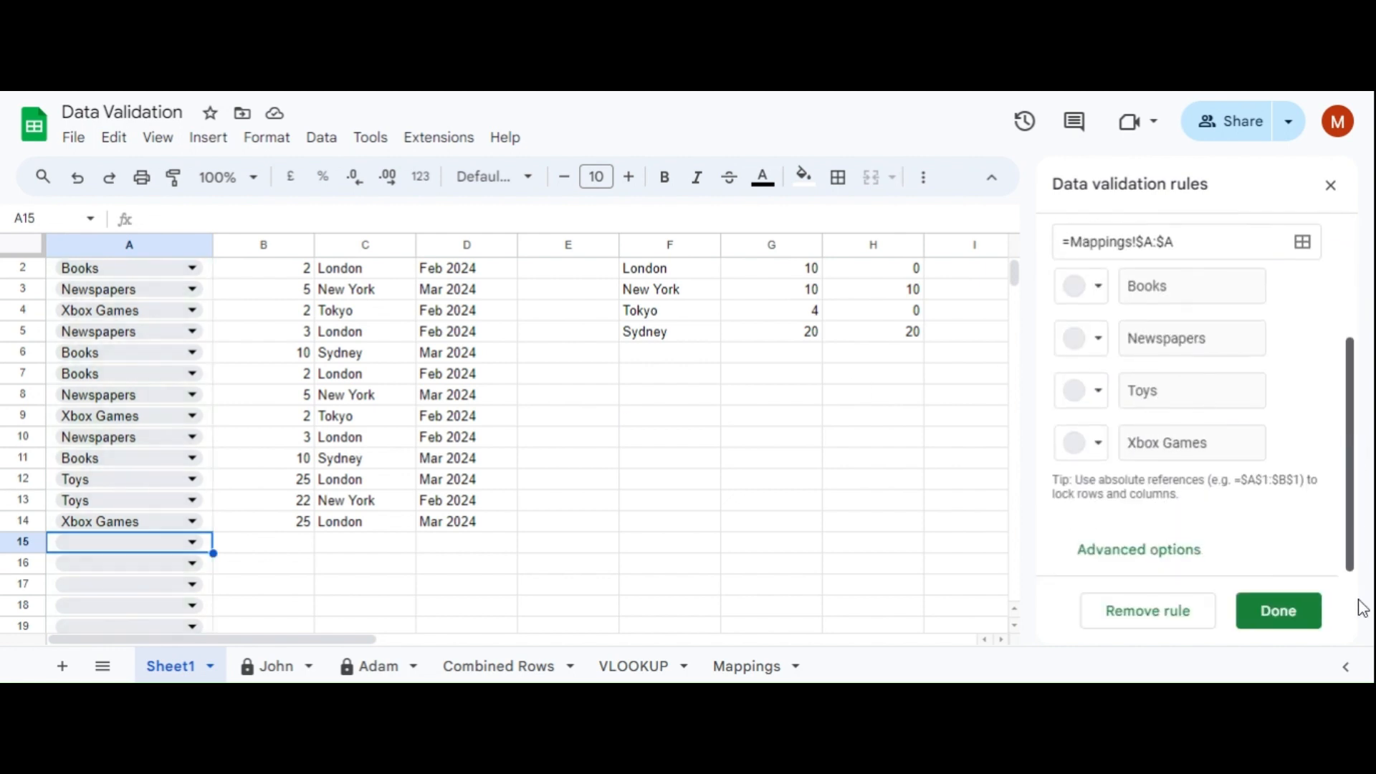
pyautogui.click(1177, 564)
pyautogui.moveTo(1350, 402); pyautogui.dragTo(1352, 583)
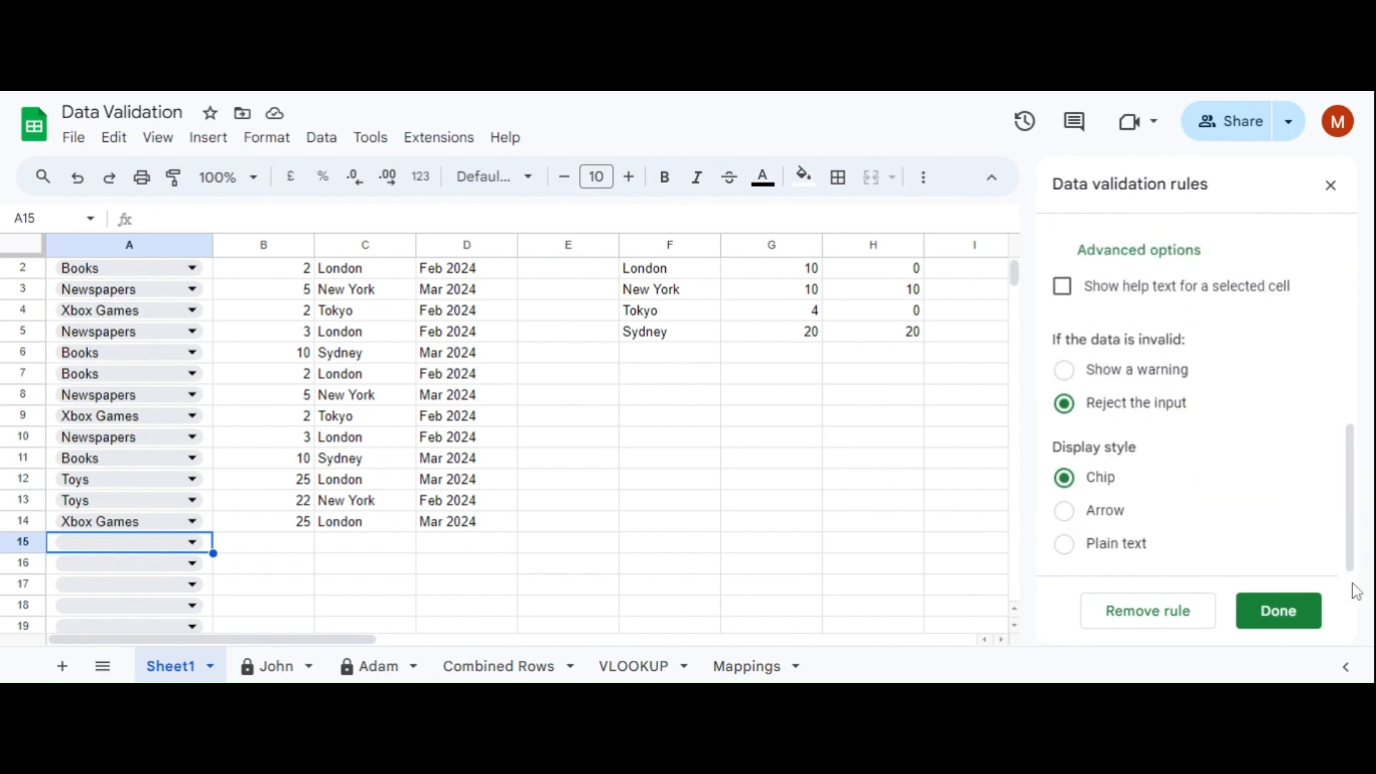
pyautogui.click(1067, 522)
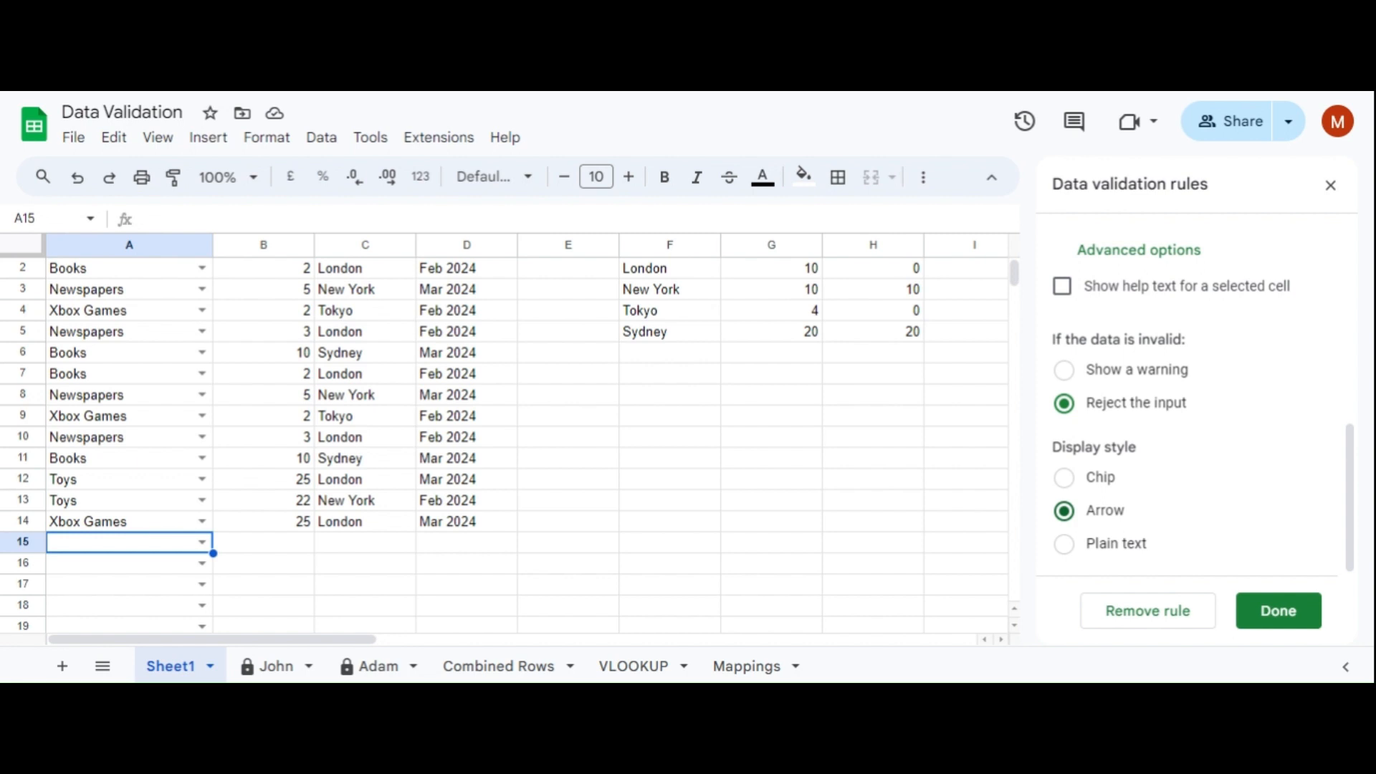
pyautogui.click(738, 666)
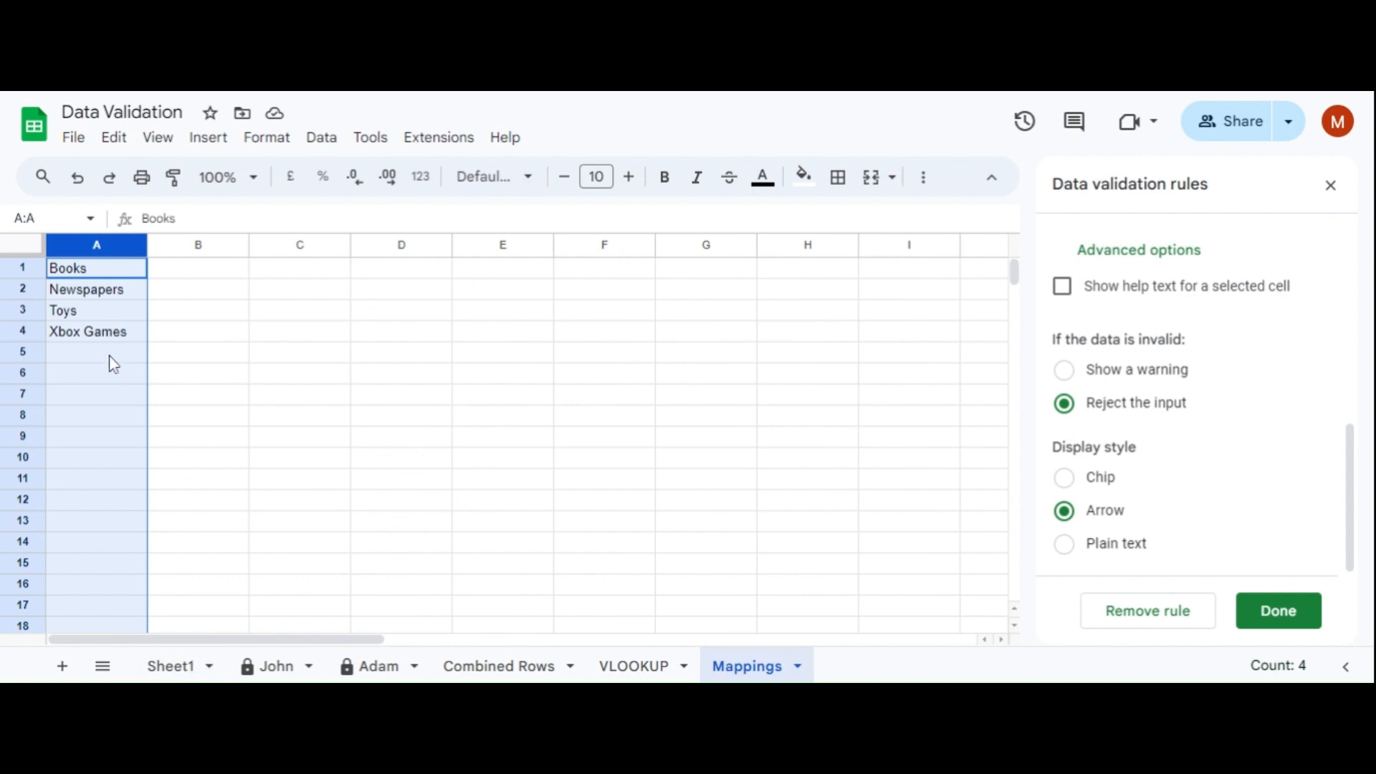
pyautogui.click(172, 665)
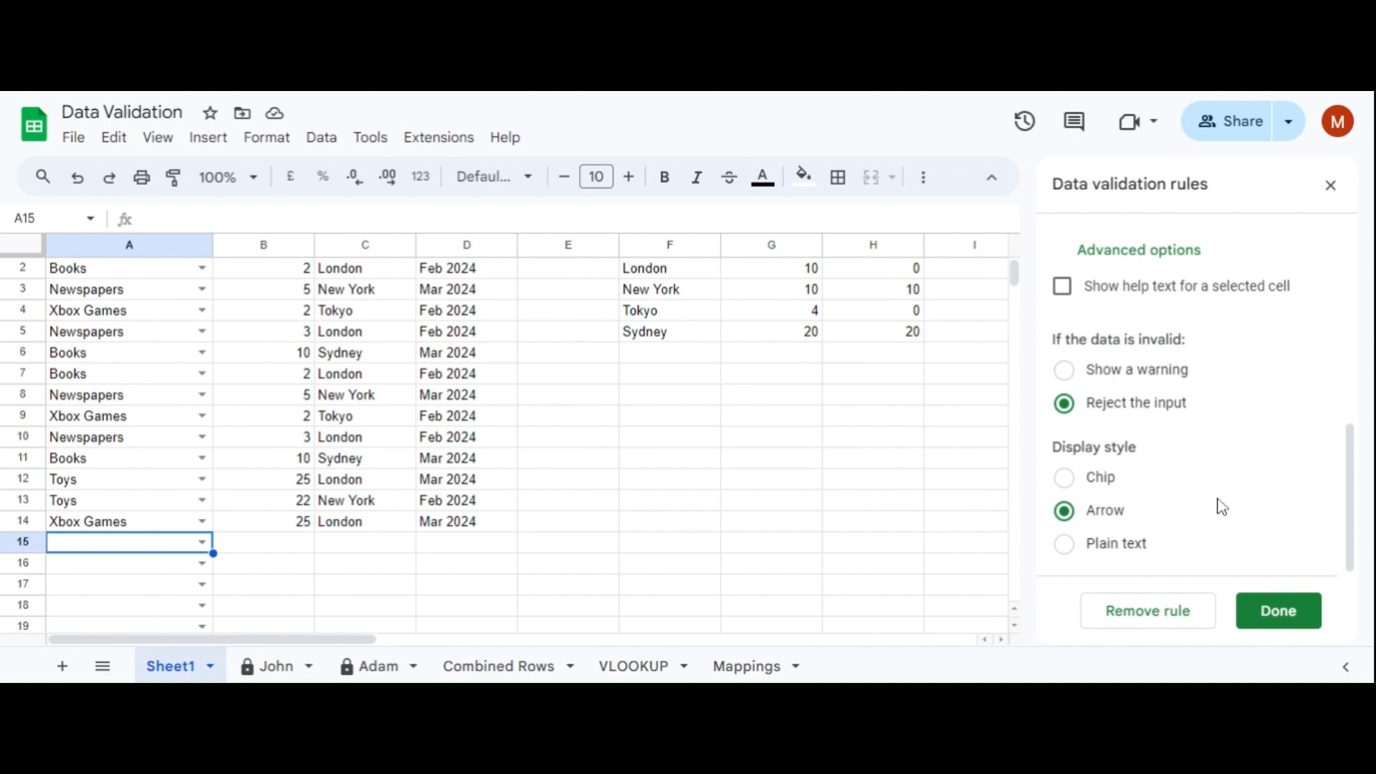
pyautogui.click(1279, 621)
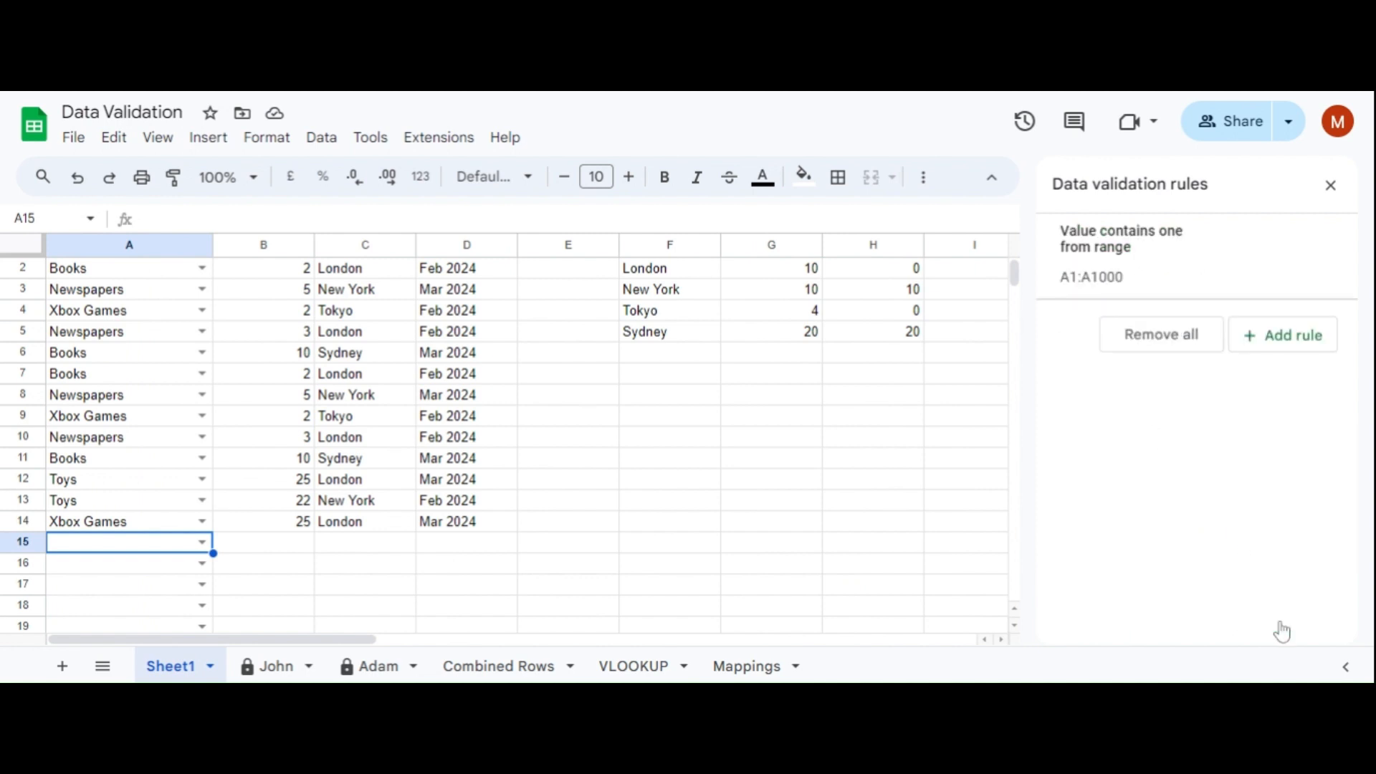
# Try to enter the invalid item safjk in cell A15 to test the validation rule.
pyautogui.click(201, 545)
pyautogui.write('safjk')
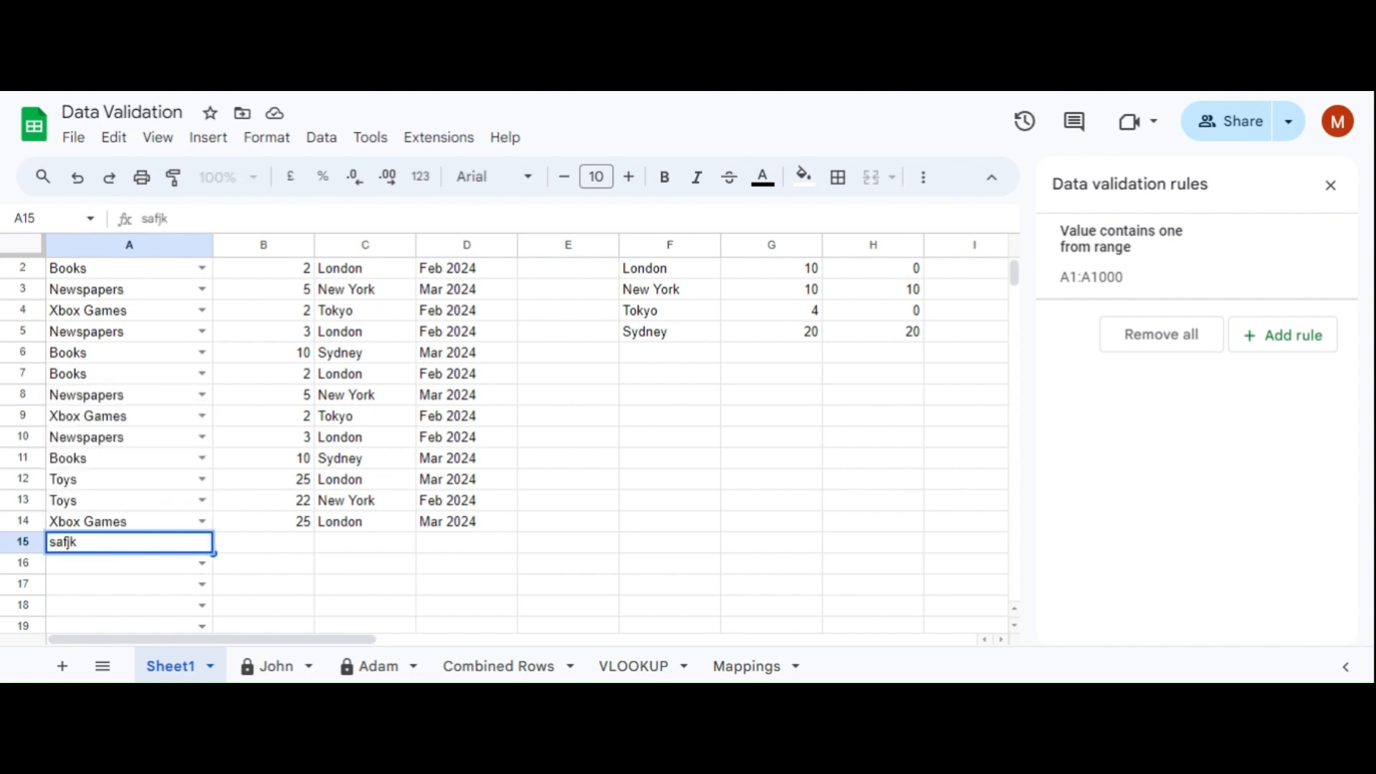
pyautogui.press('Tab')
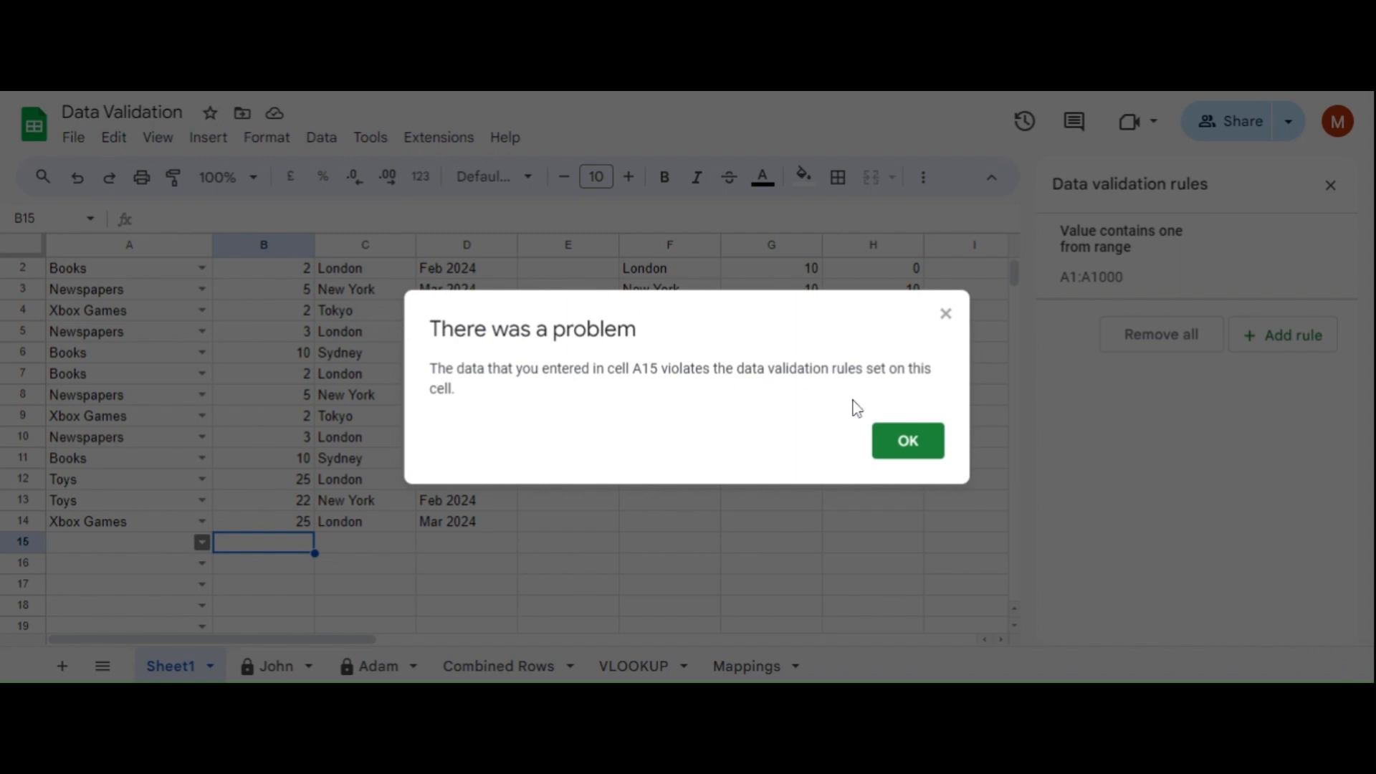
pyautogui.click(904, 440)
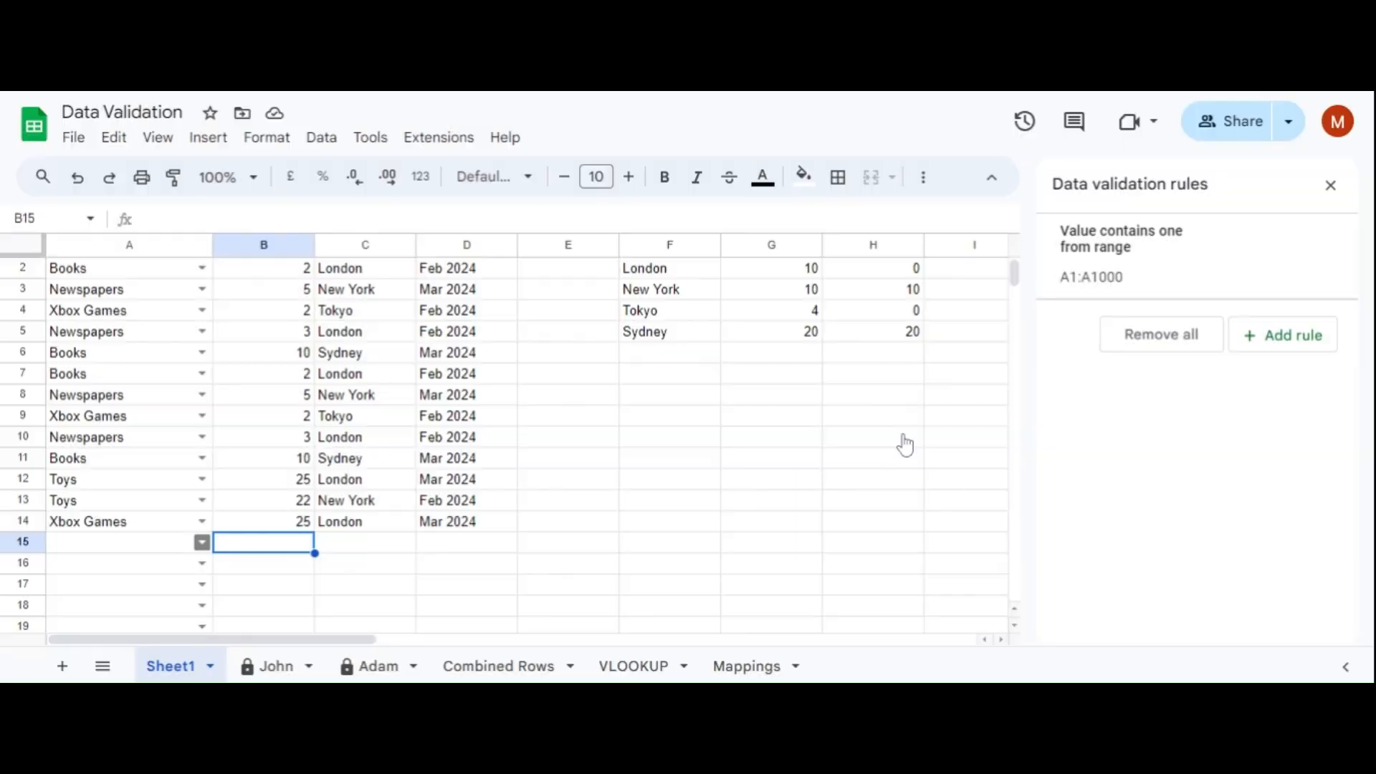
# Choose Newspapers from the drop-down in cell A15.
pyautogui.click(201, 542)
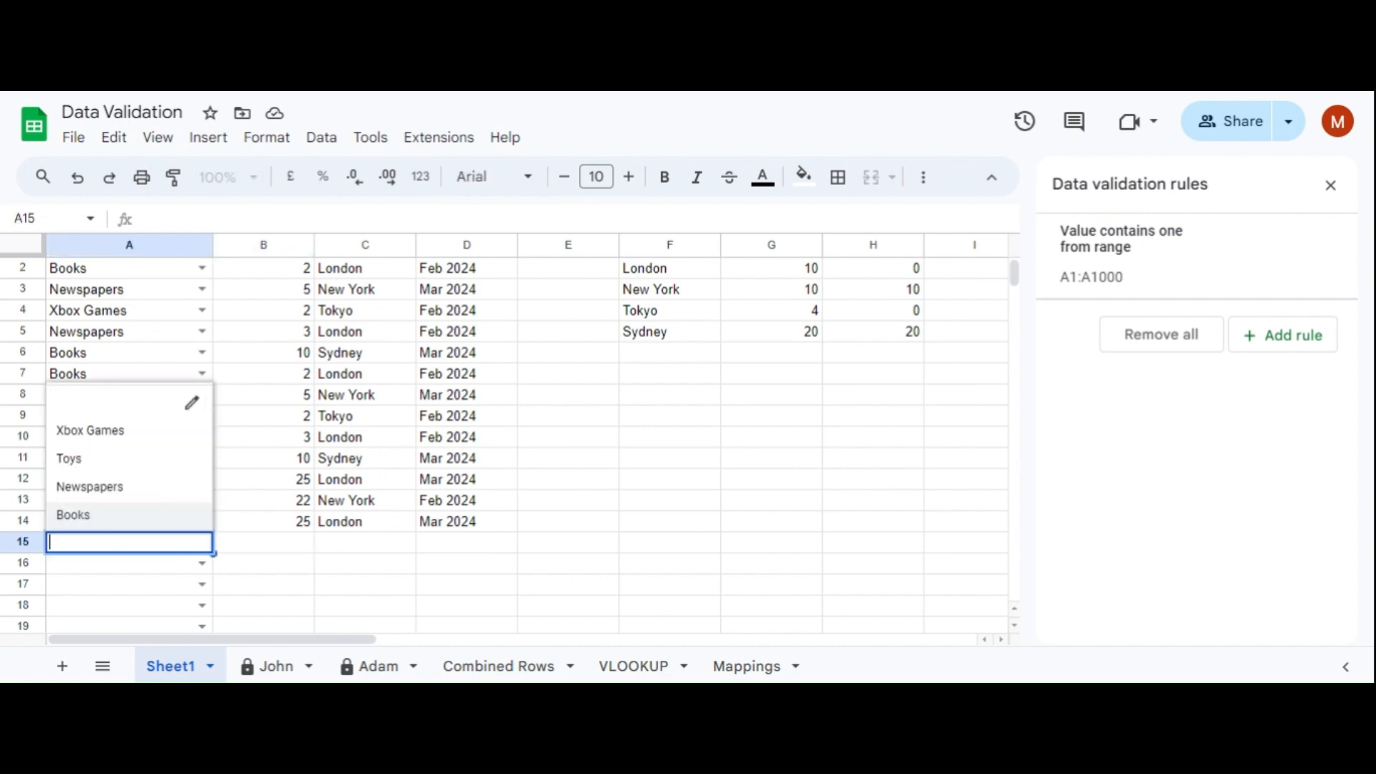
pyautogui.click(110, 490)
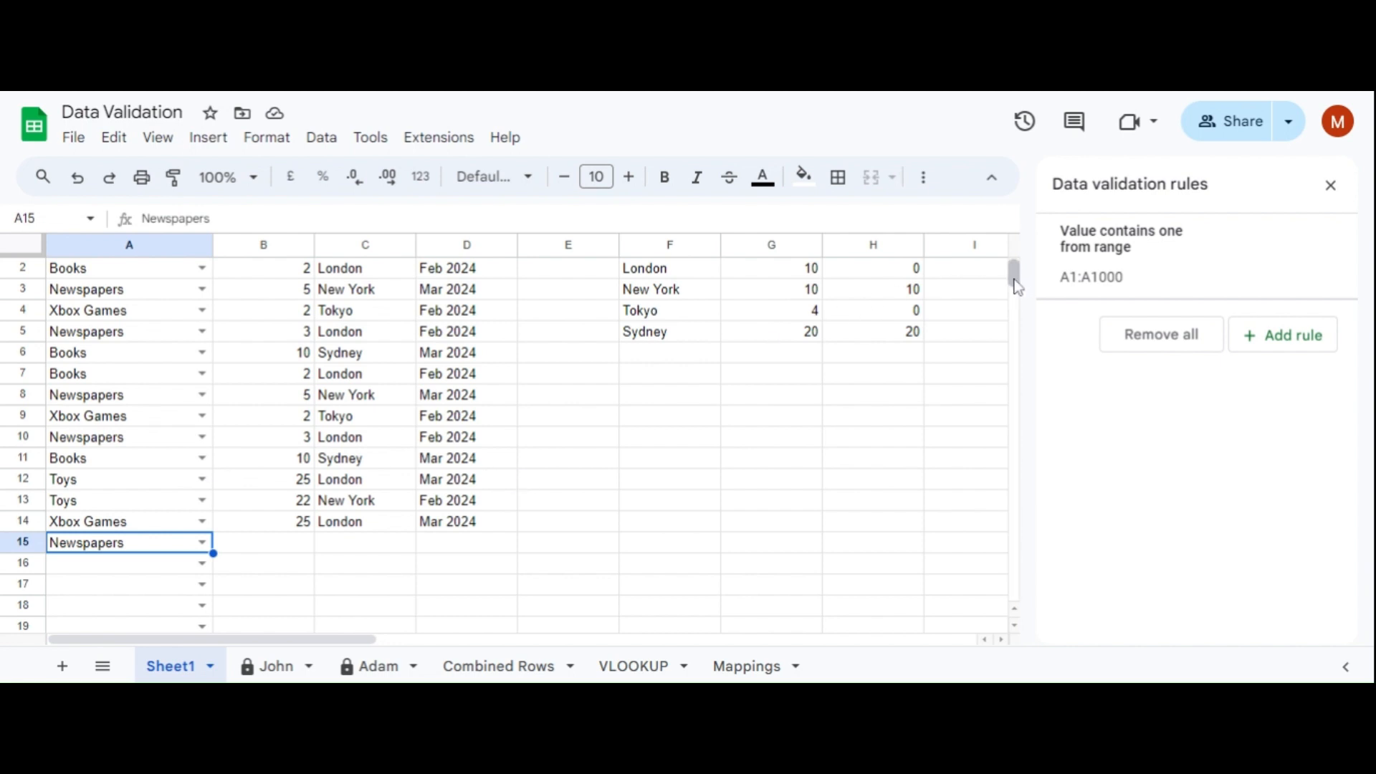
pyautogui.scroll(1, 1016, 272)
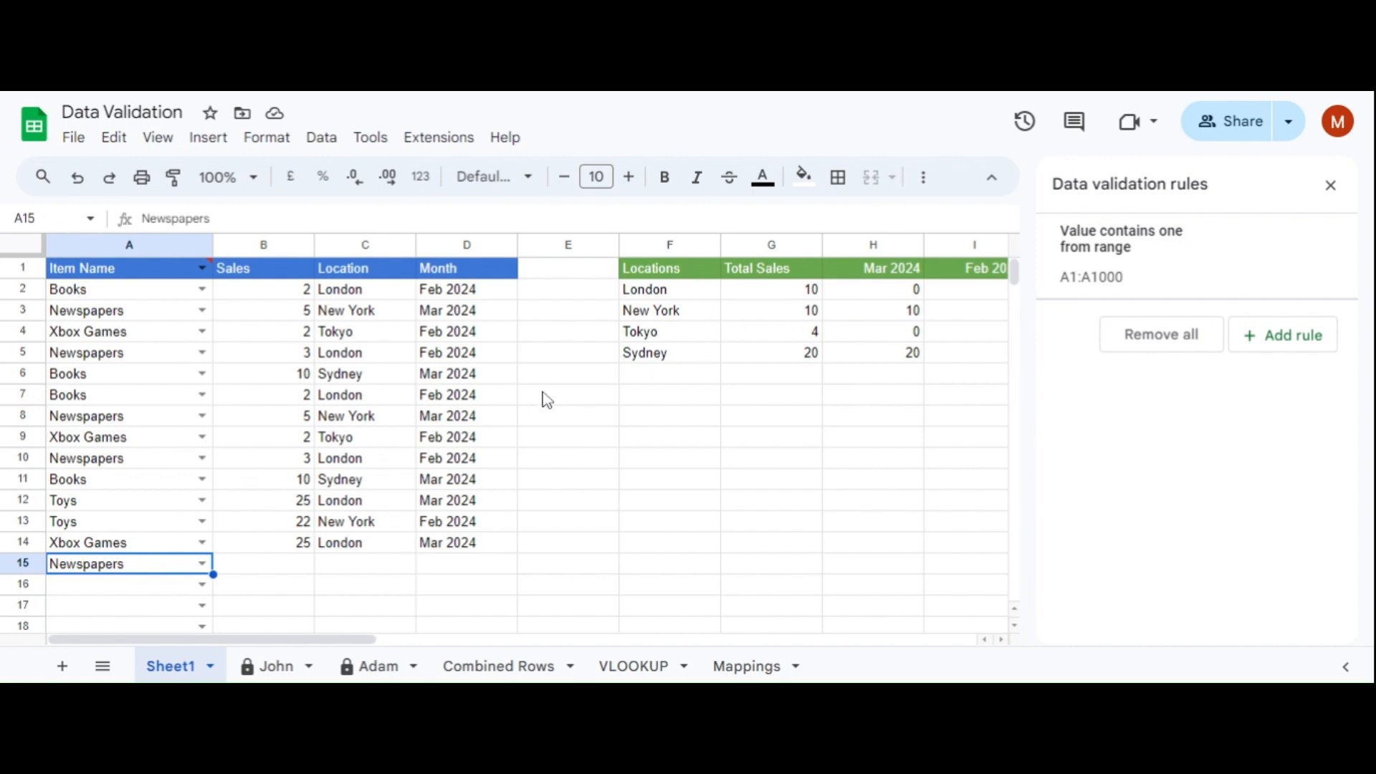